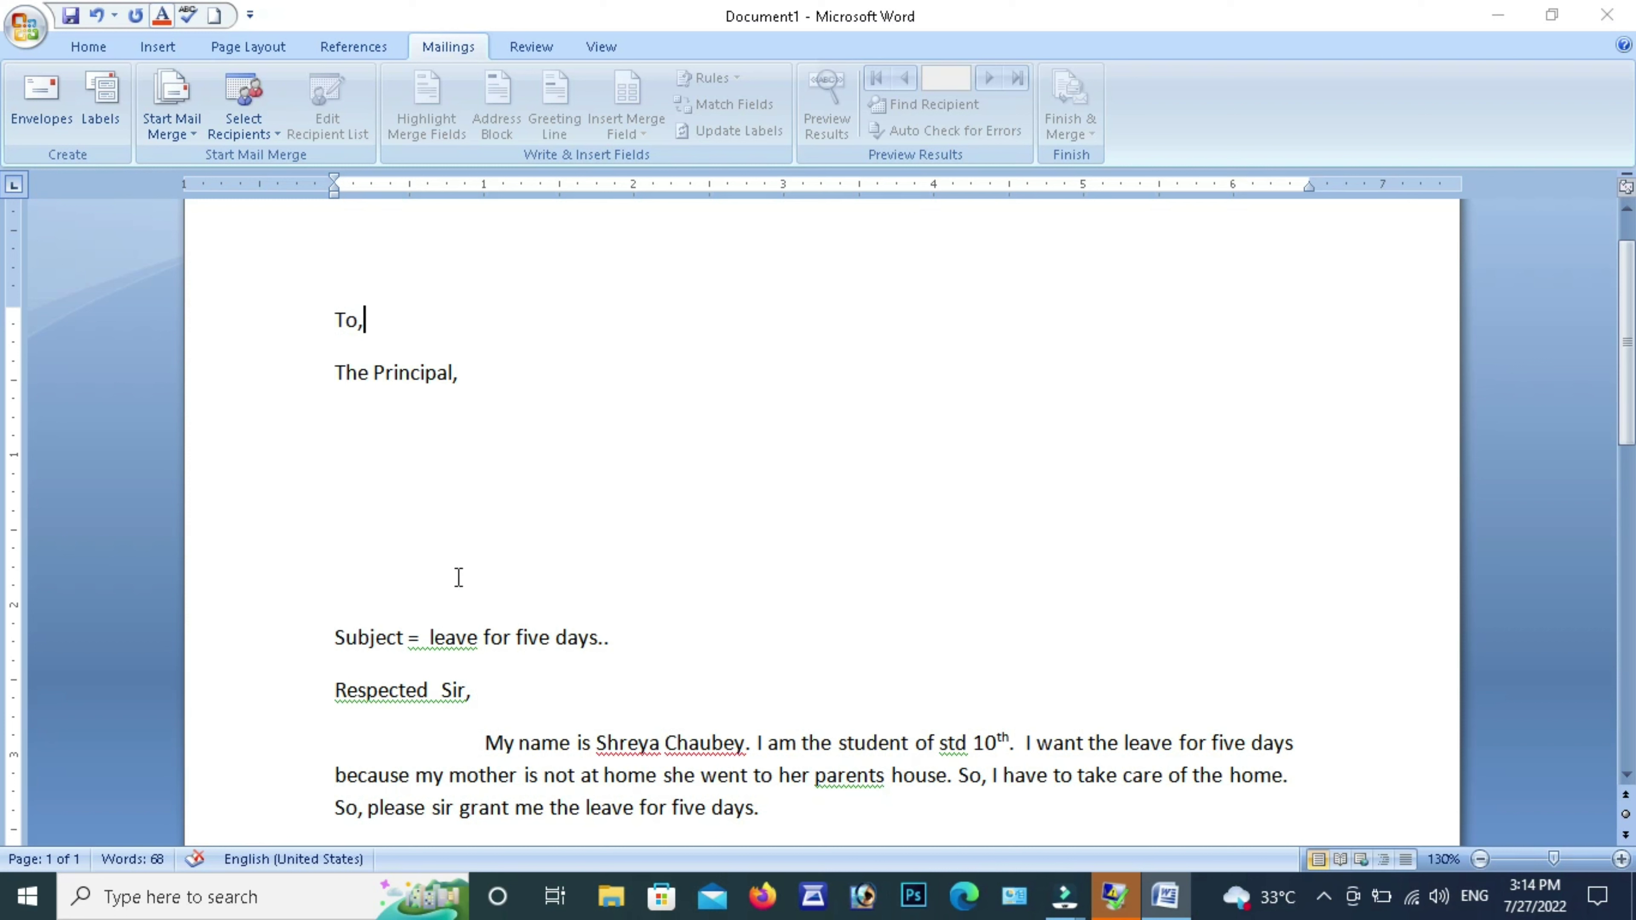
Put the cursor below The Principal and launch the Step by Step Mail Merge Wizard
{"action": "left_click", "coordinate": [517, 490]}
{"action": "left_click", "coordinate": [176, 140]}
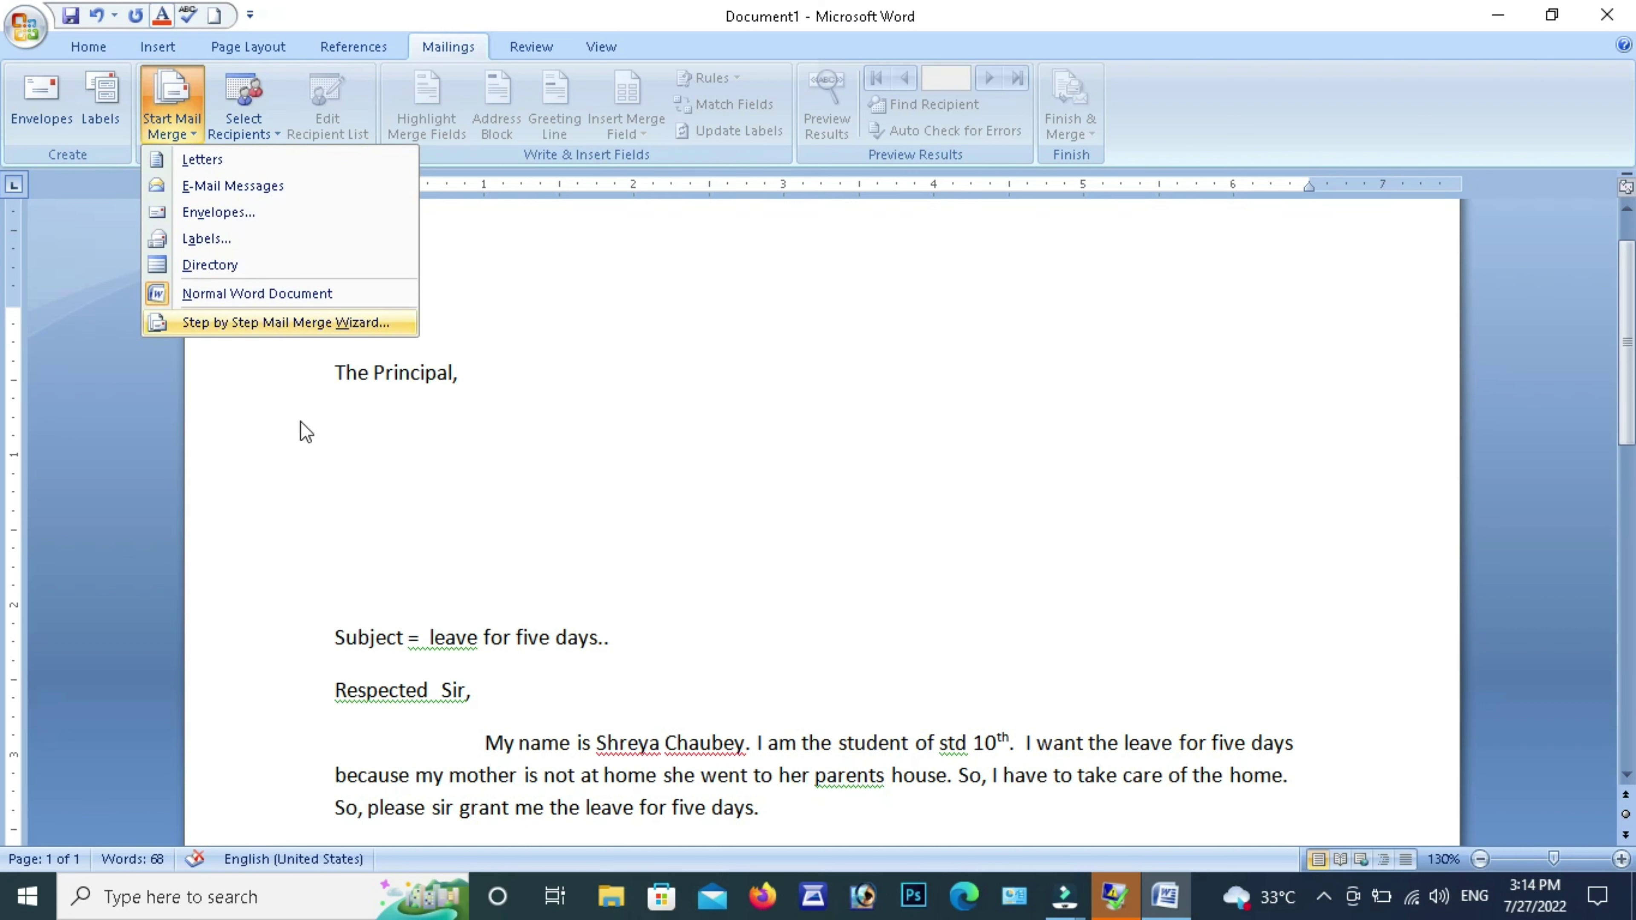
{"action": "left_click", "coordinate": [253, 327]}
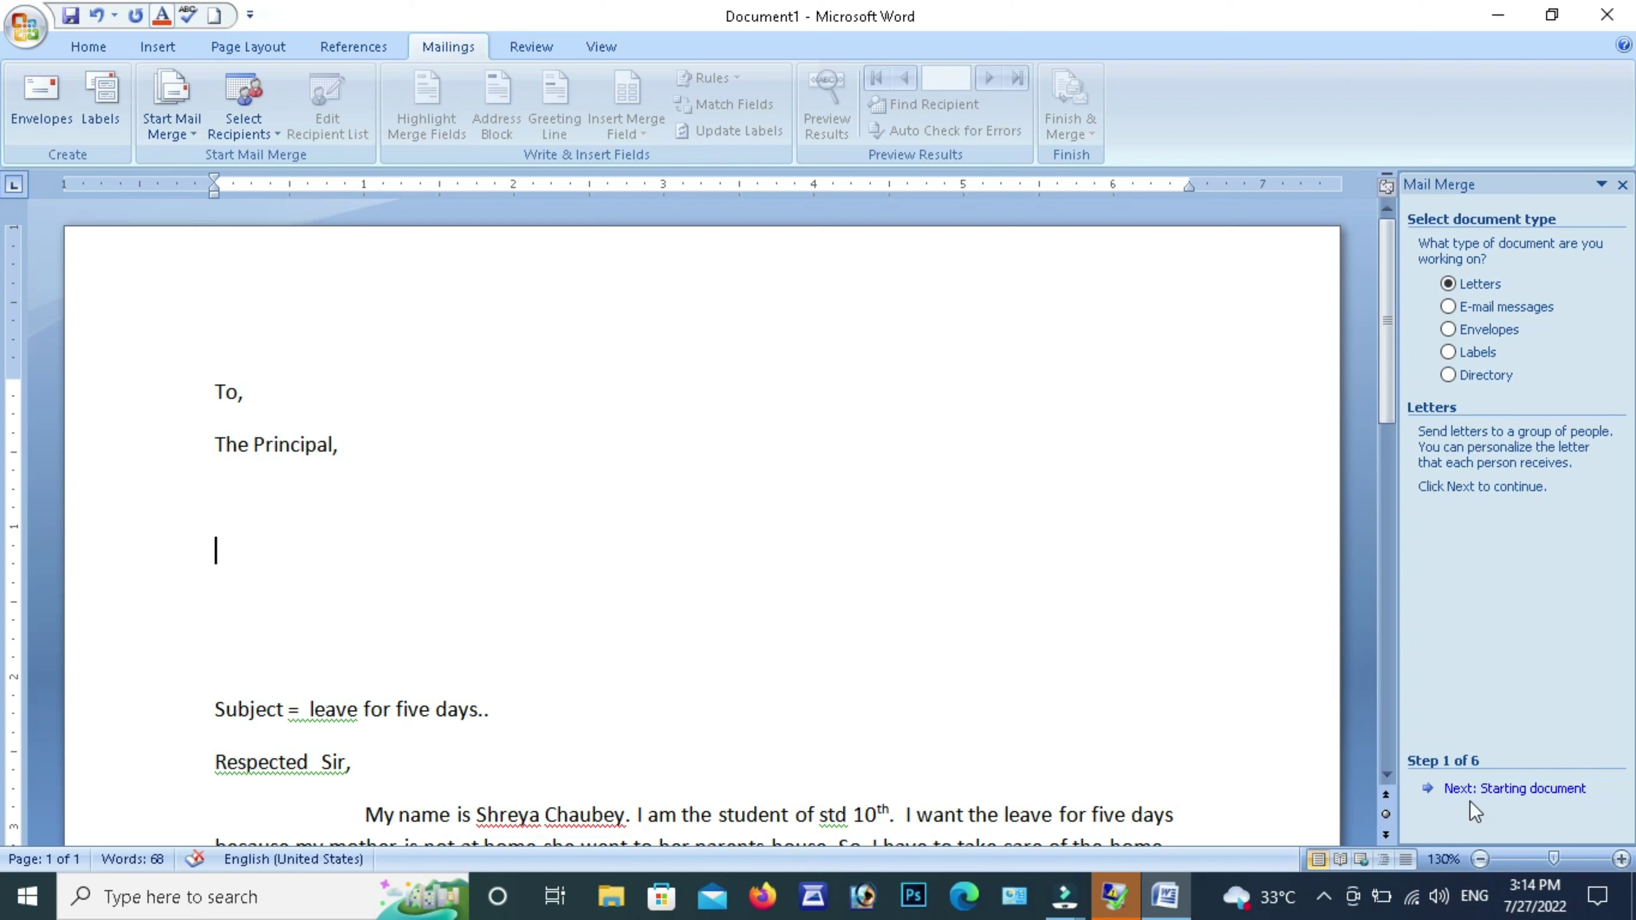
Advance to step 2 of the wizard and choose Start from existing document
{"action": "left_click", "coordinate": [1475, 791]}
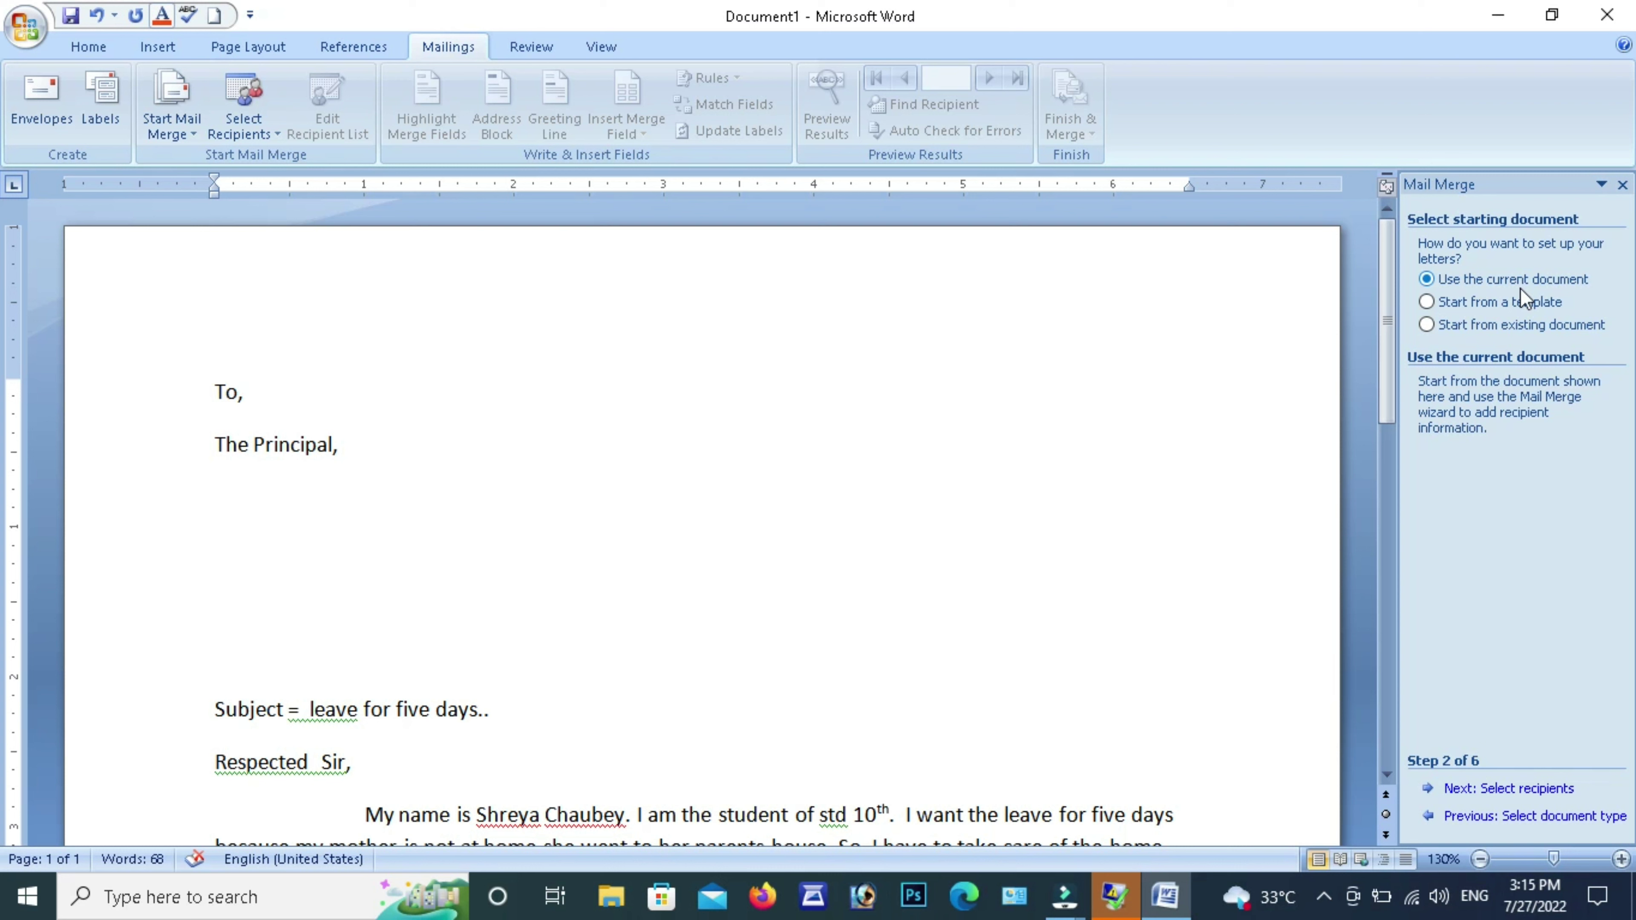
{"action": "left_click", "coordinate": [1474, 330]}
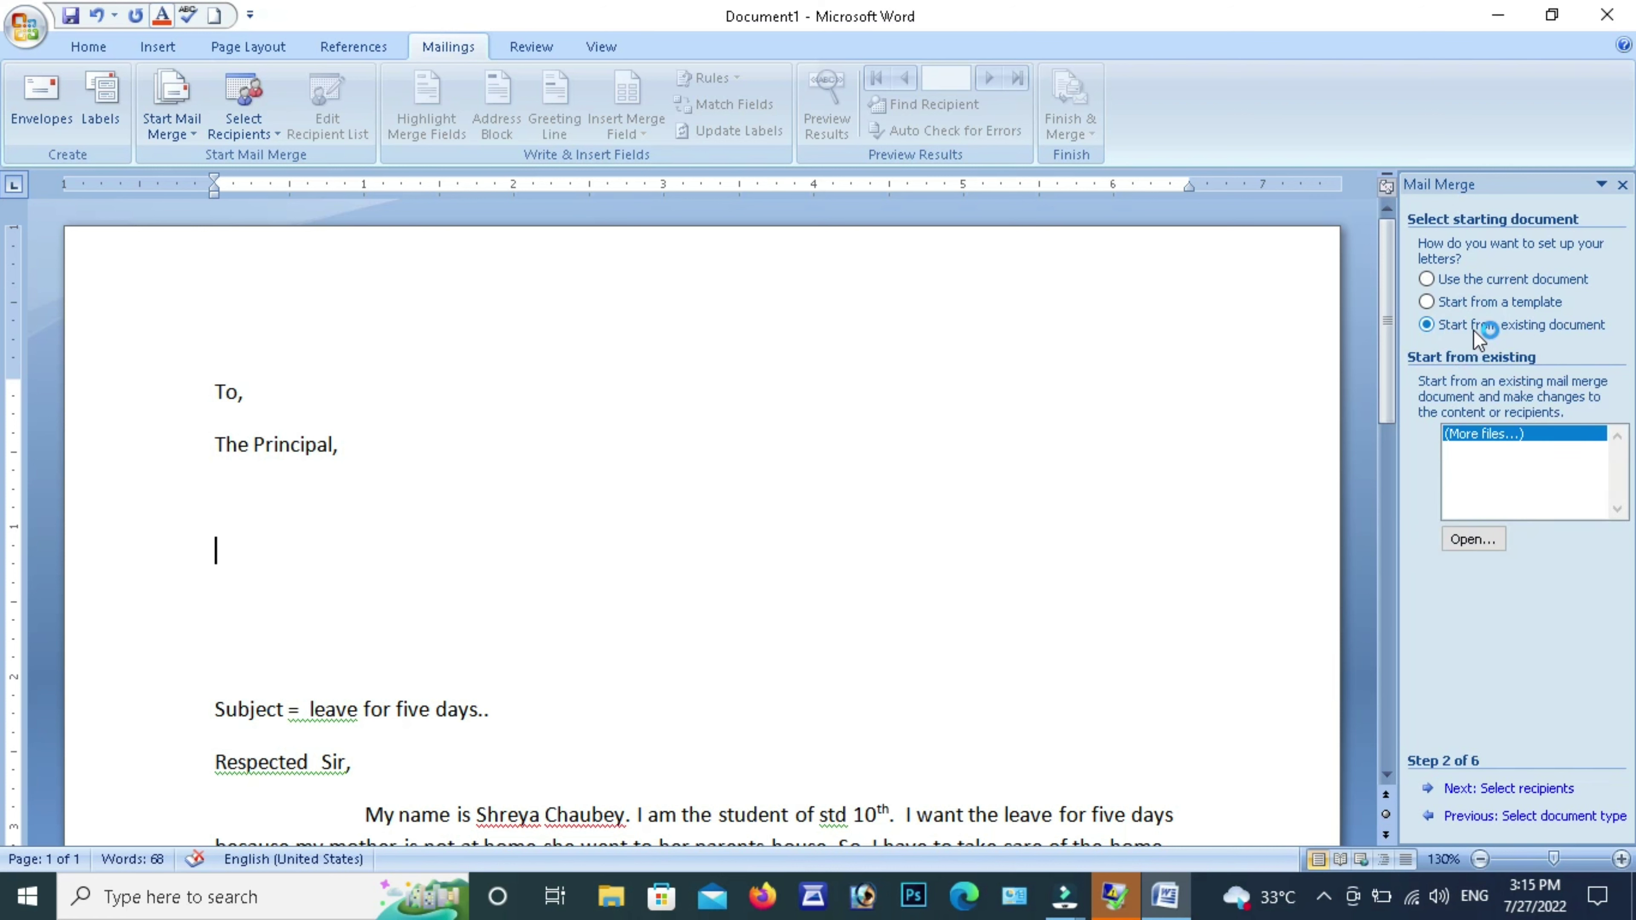
Cancel opening another file and set the starting document to Use the current document
{"action": "left_click", "coordinate": [1476, 541]}
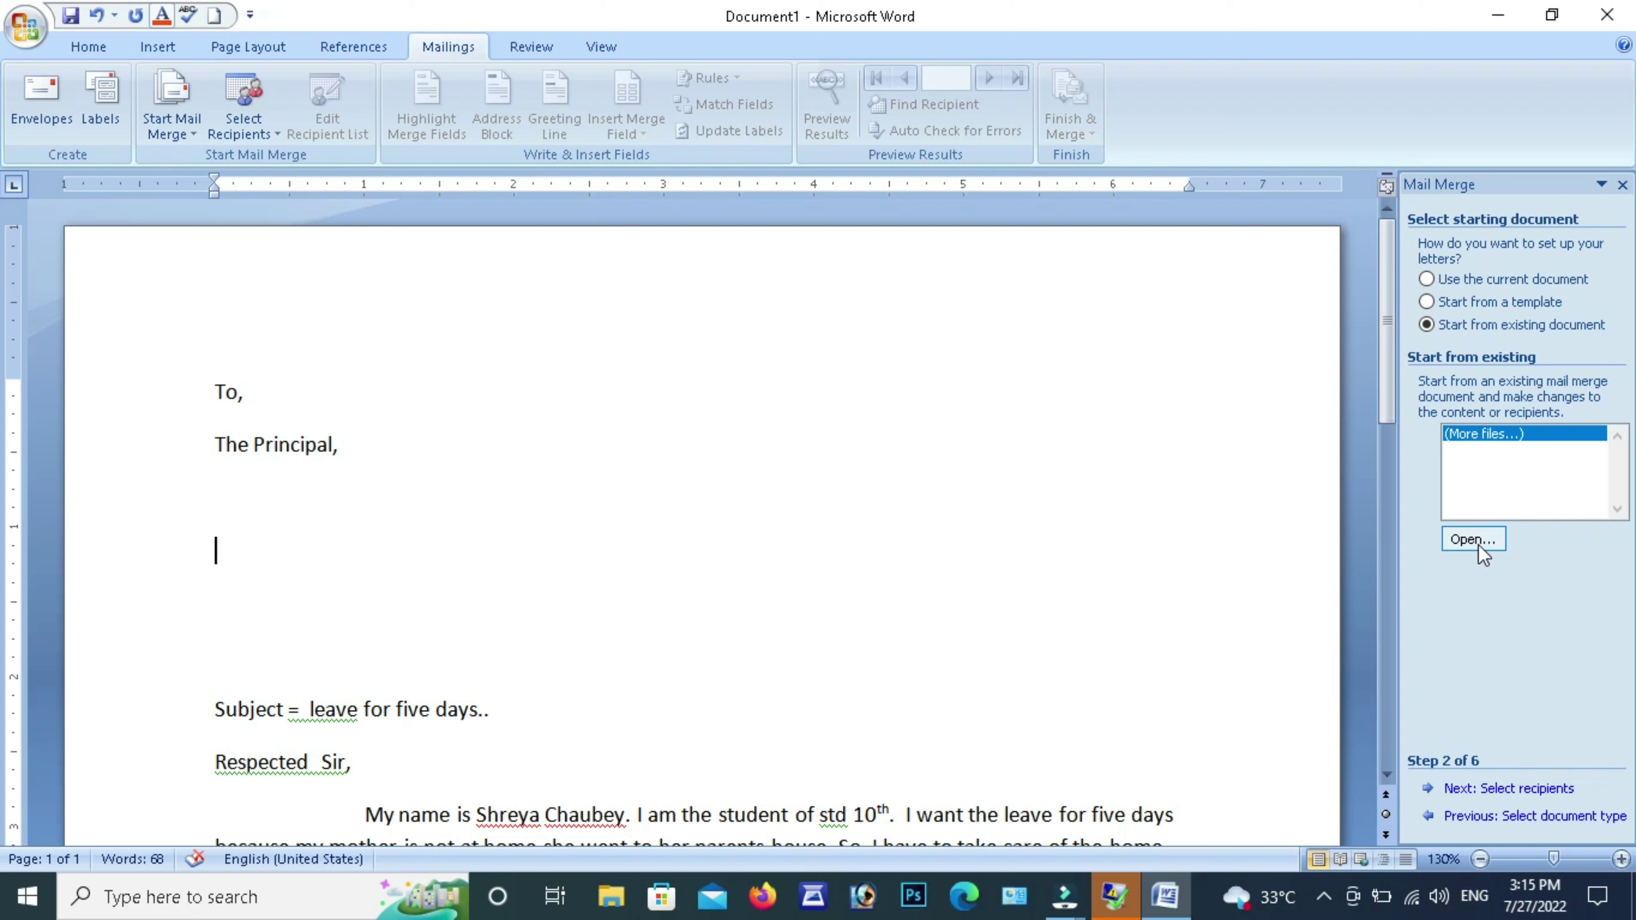
{"action": "left_click", "coordinate": [1477, 542]}
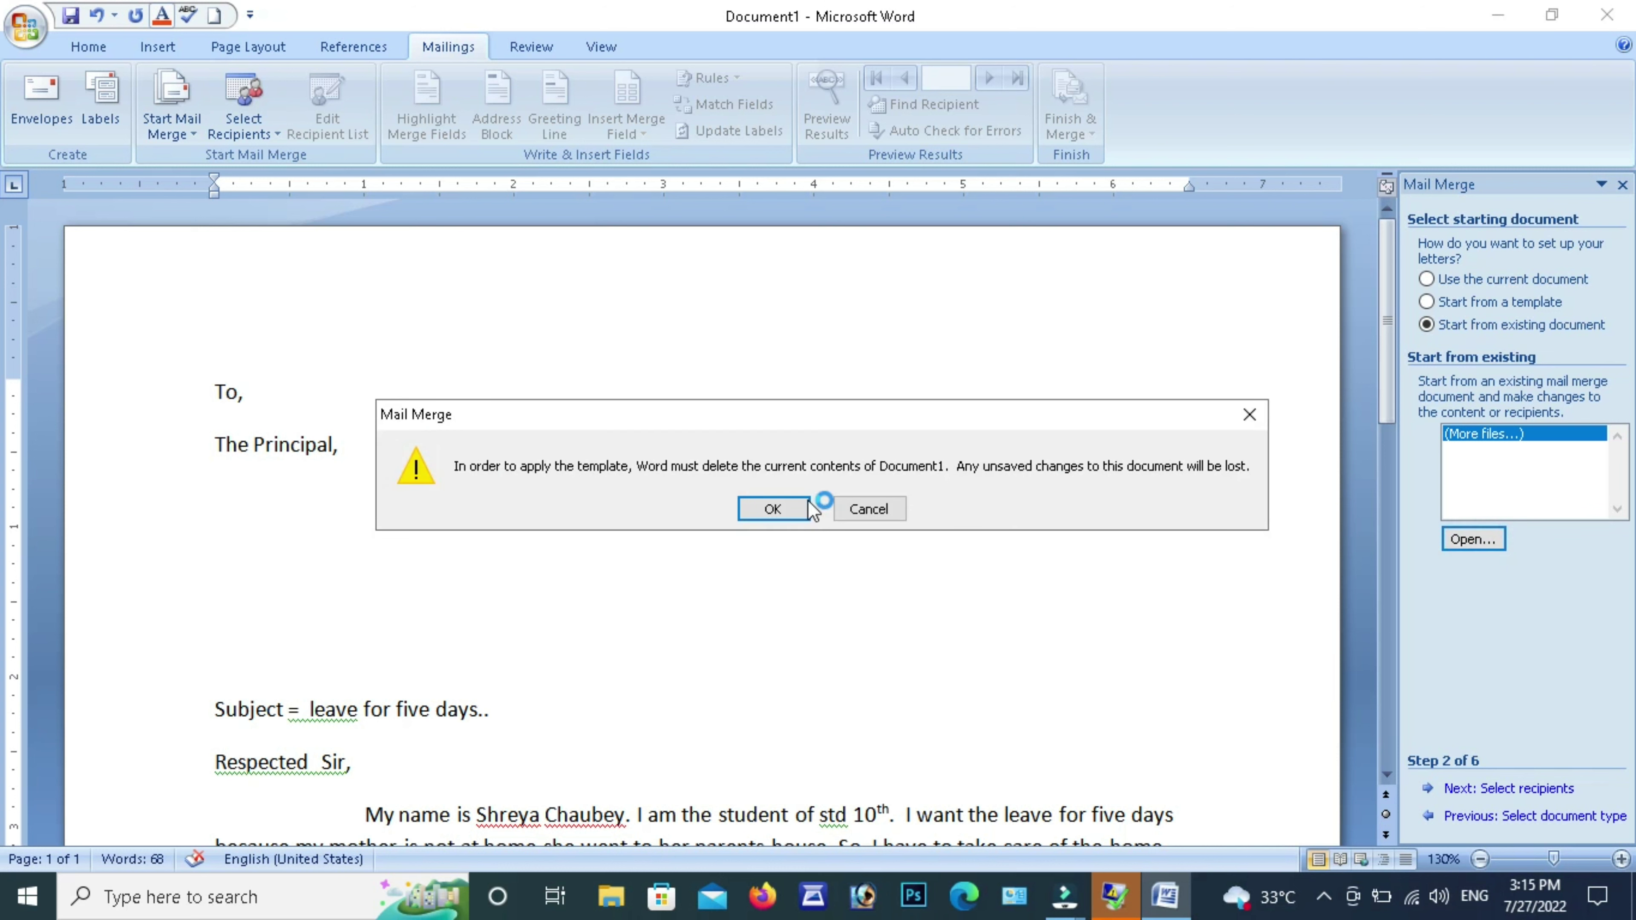
{"action": "left_click", "coordinate": [801, 503]}
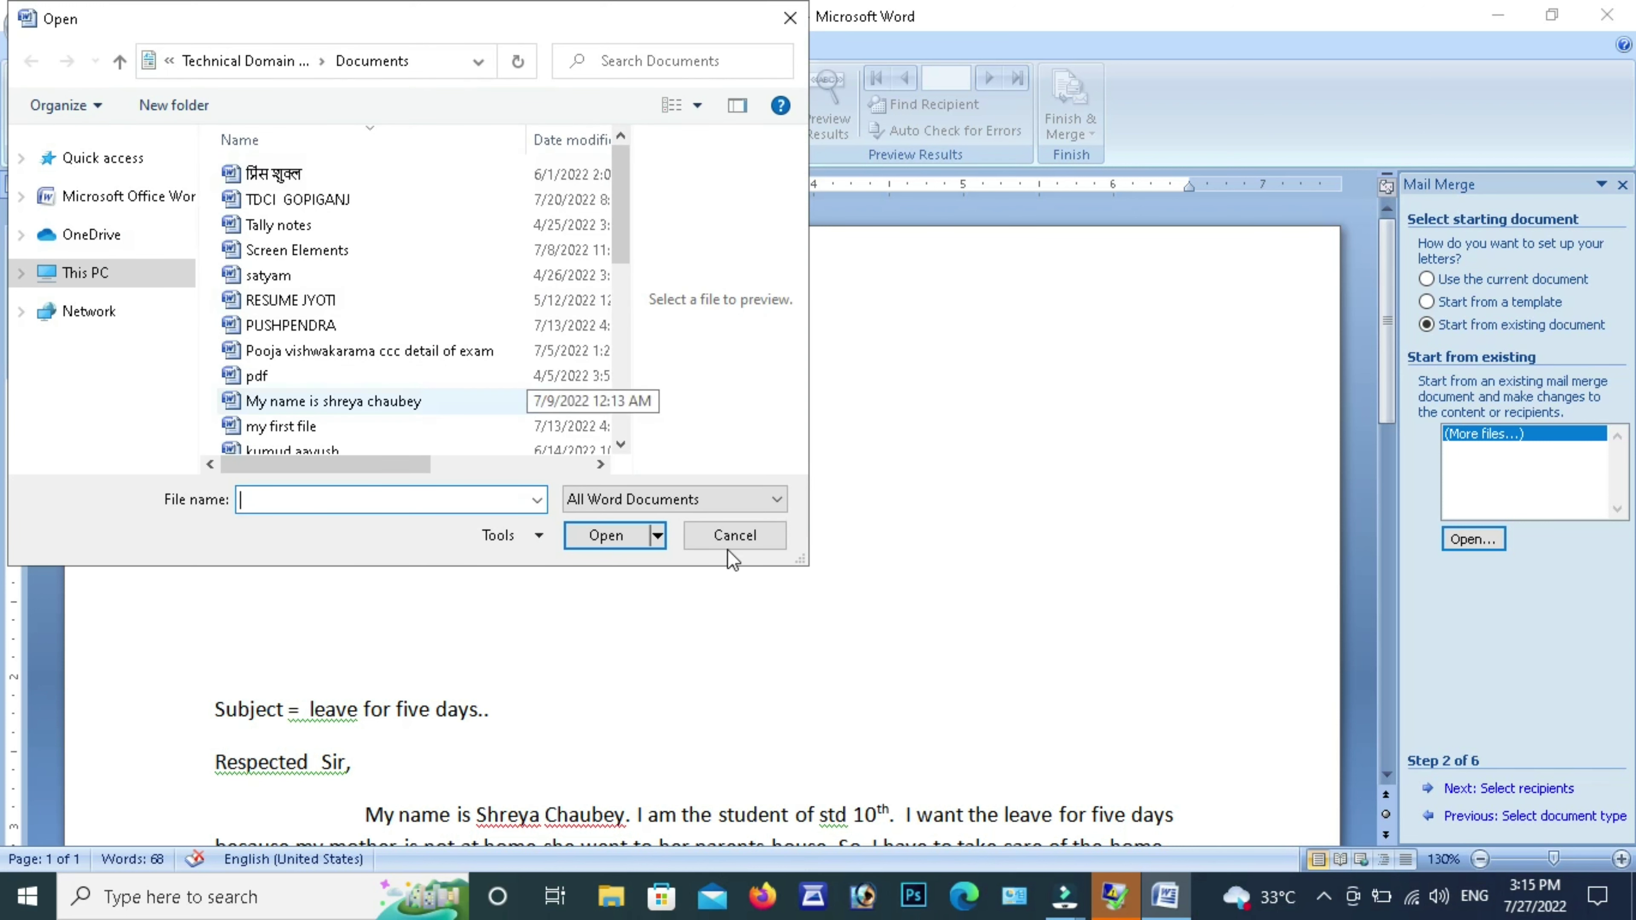
{"action": "left_click", "coordinate": [740, 546]}
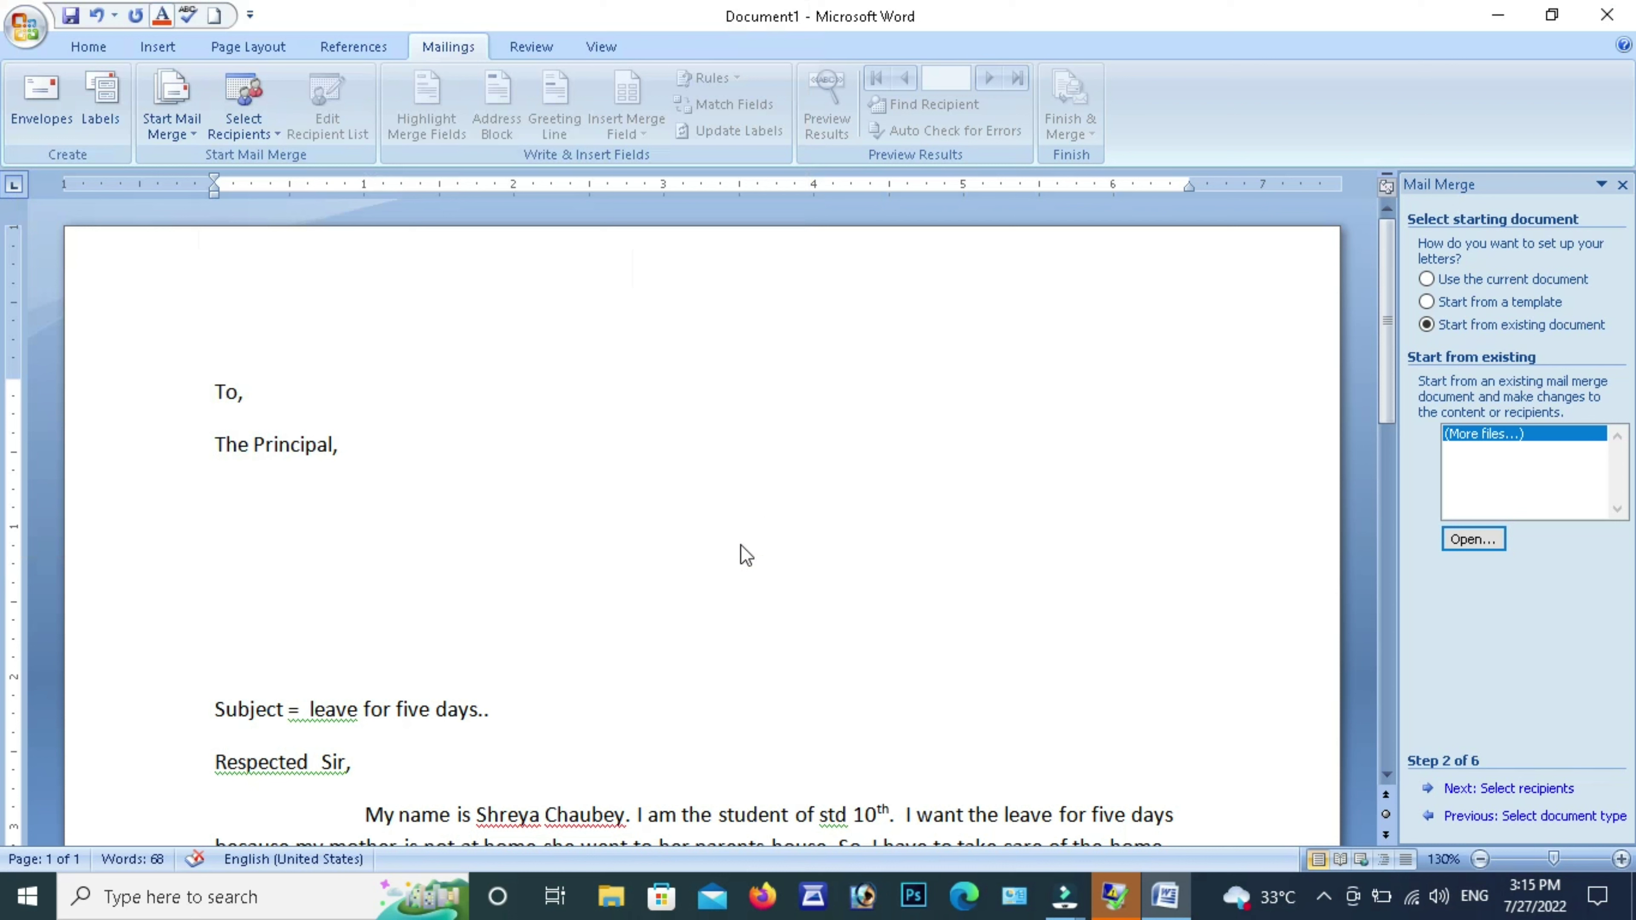
{"action": "left_click", "coordinate": [1485, 279]}
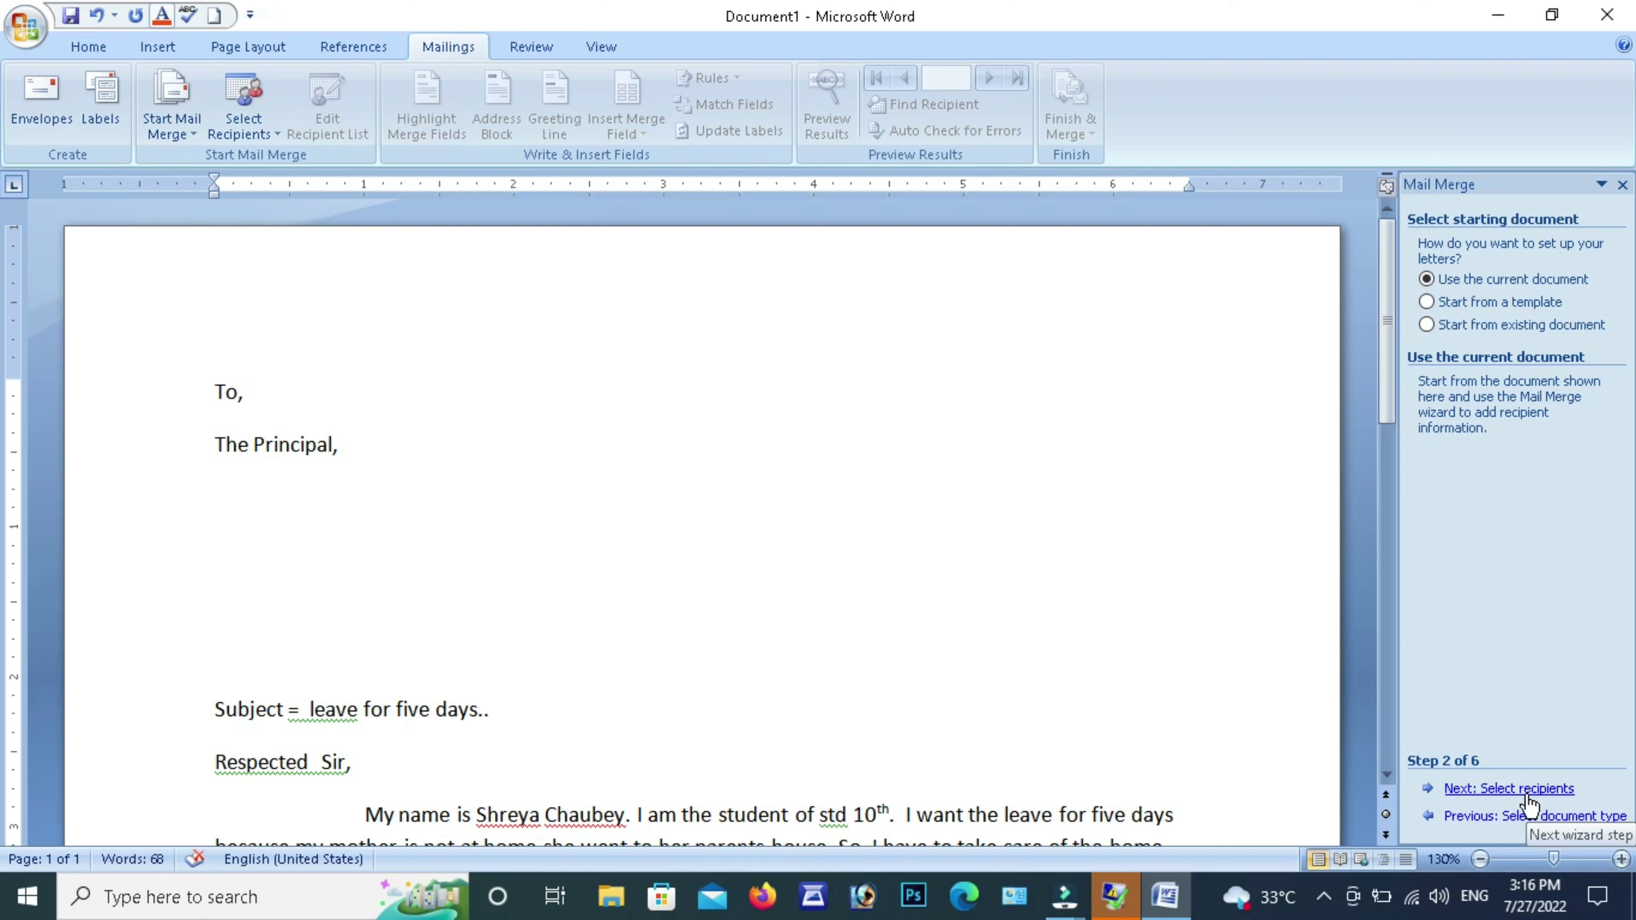
Advance to step 3, choose Type a new list, and bring up the New Address List form
{"action": "left_click", "coordinate": [1528, 788]}
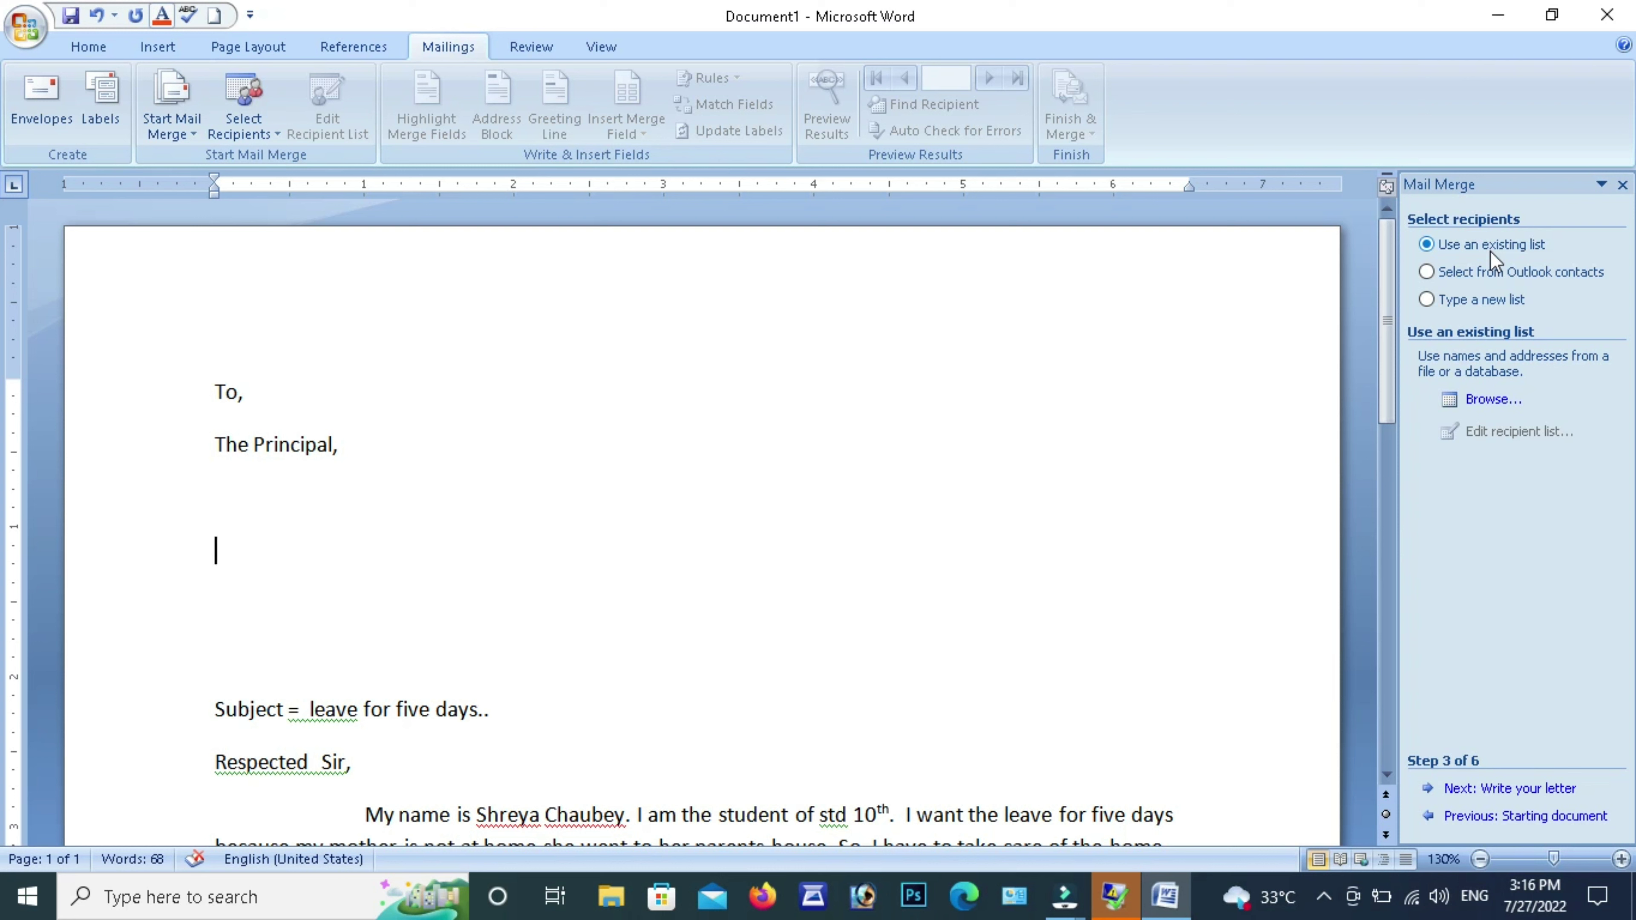
{"action": "left_click", "coordinate": [1482, 300]}
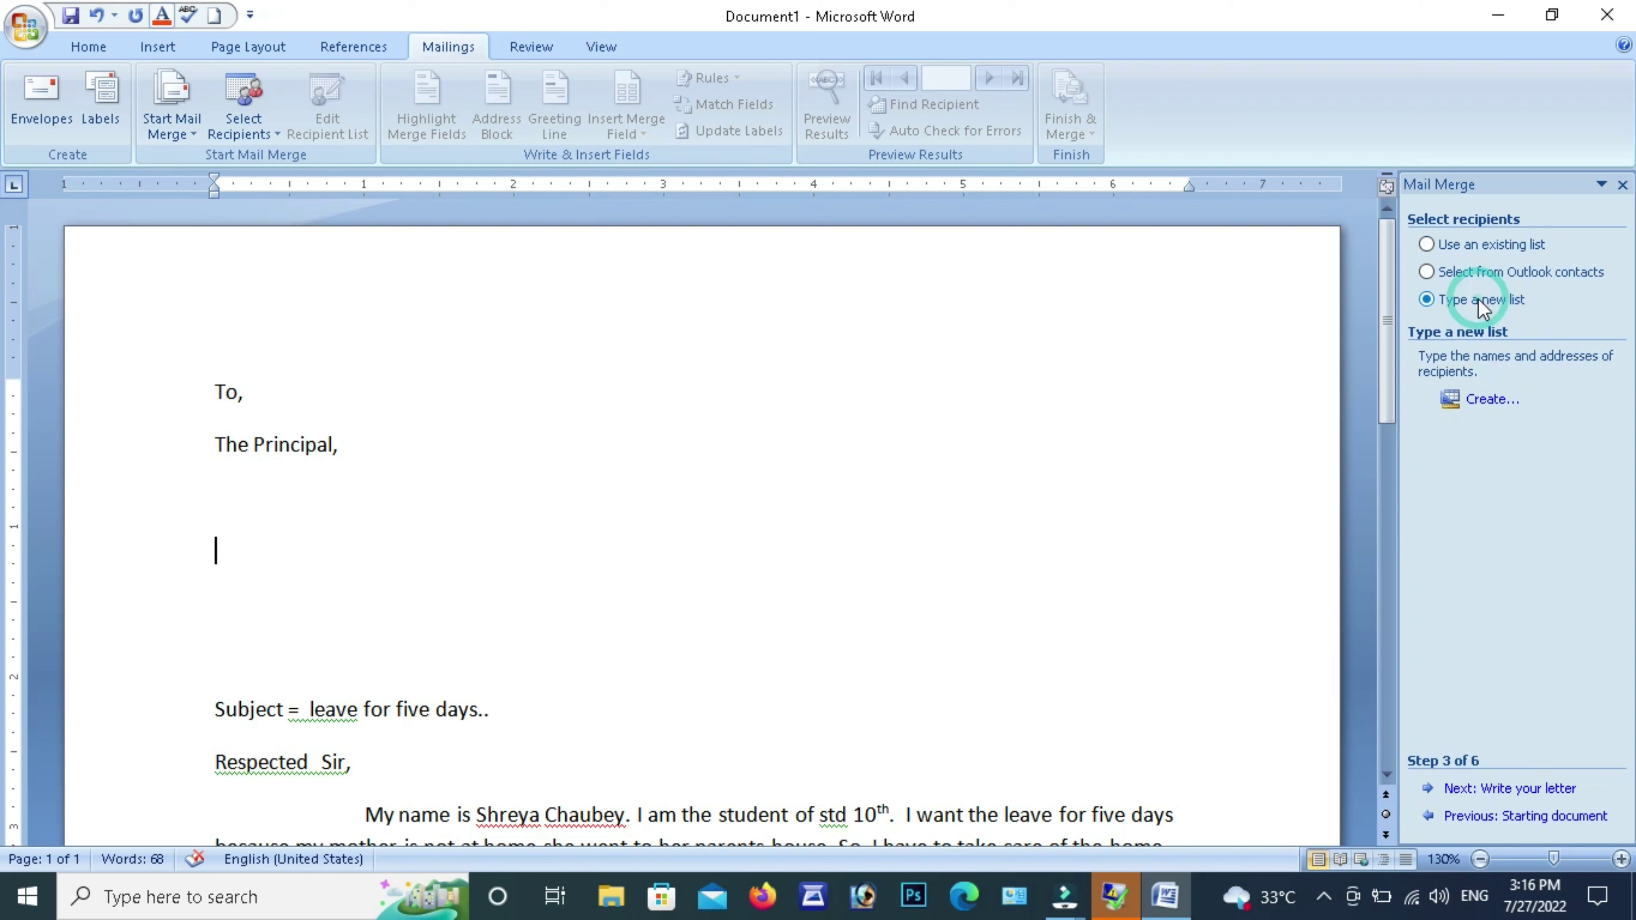
{"action": "left_click", "coordinate": [1490, 401]}
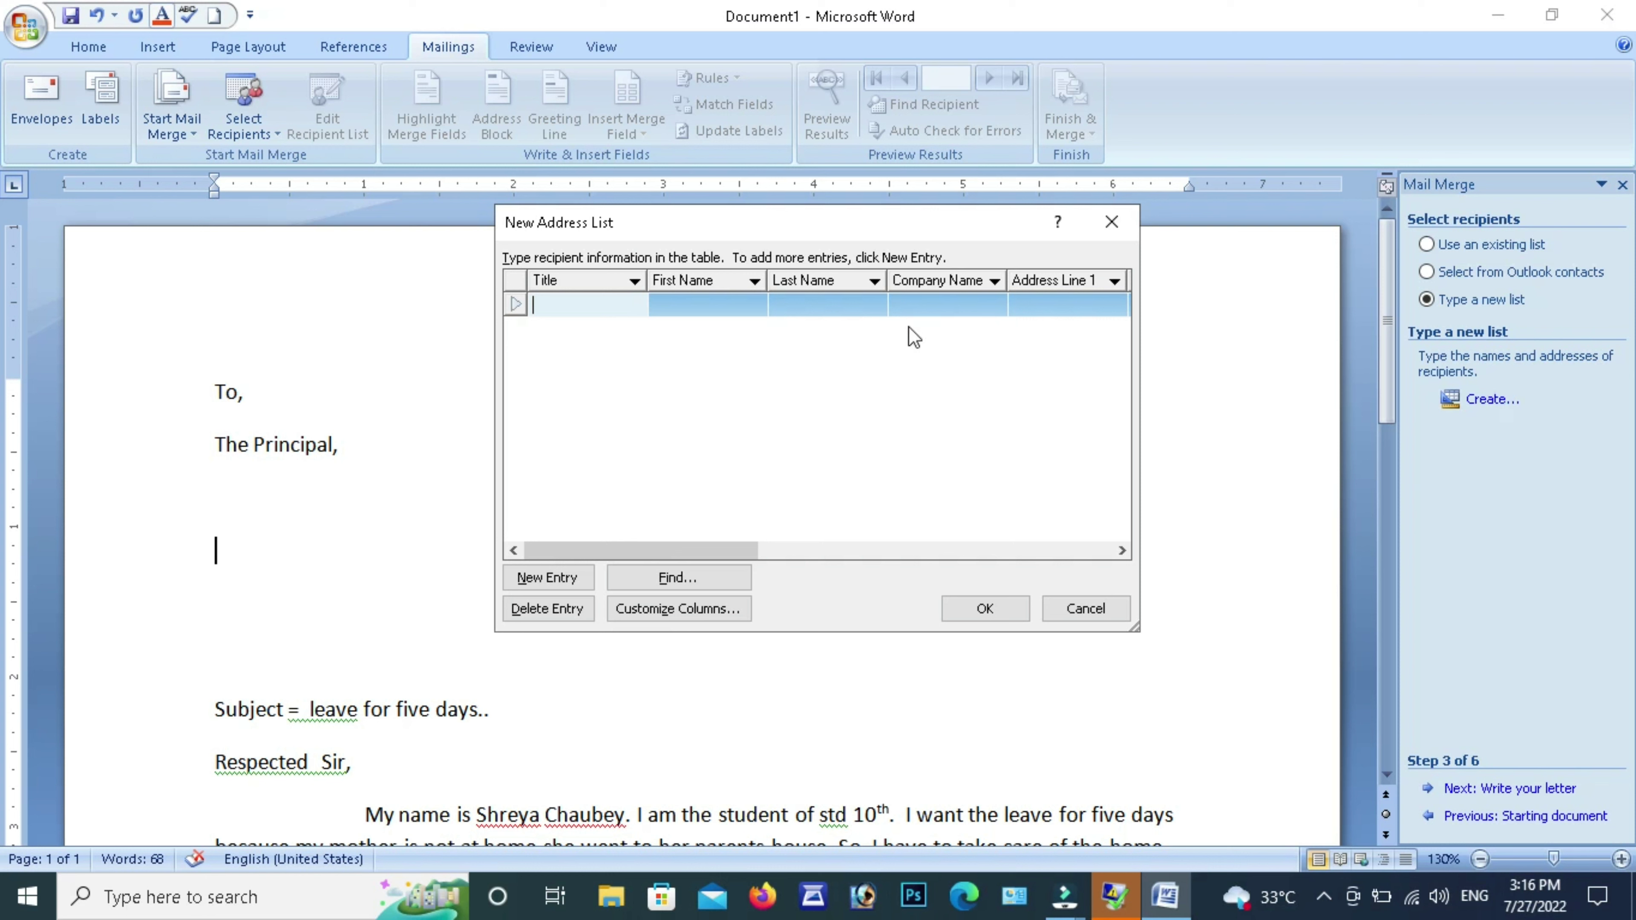
Enter the first recipient with title Mr, first name, last name and company name
{"action": "type", "text": "mr"}
{"action": "key", "text": "Tab"}
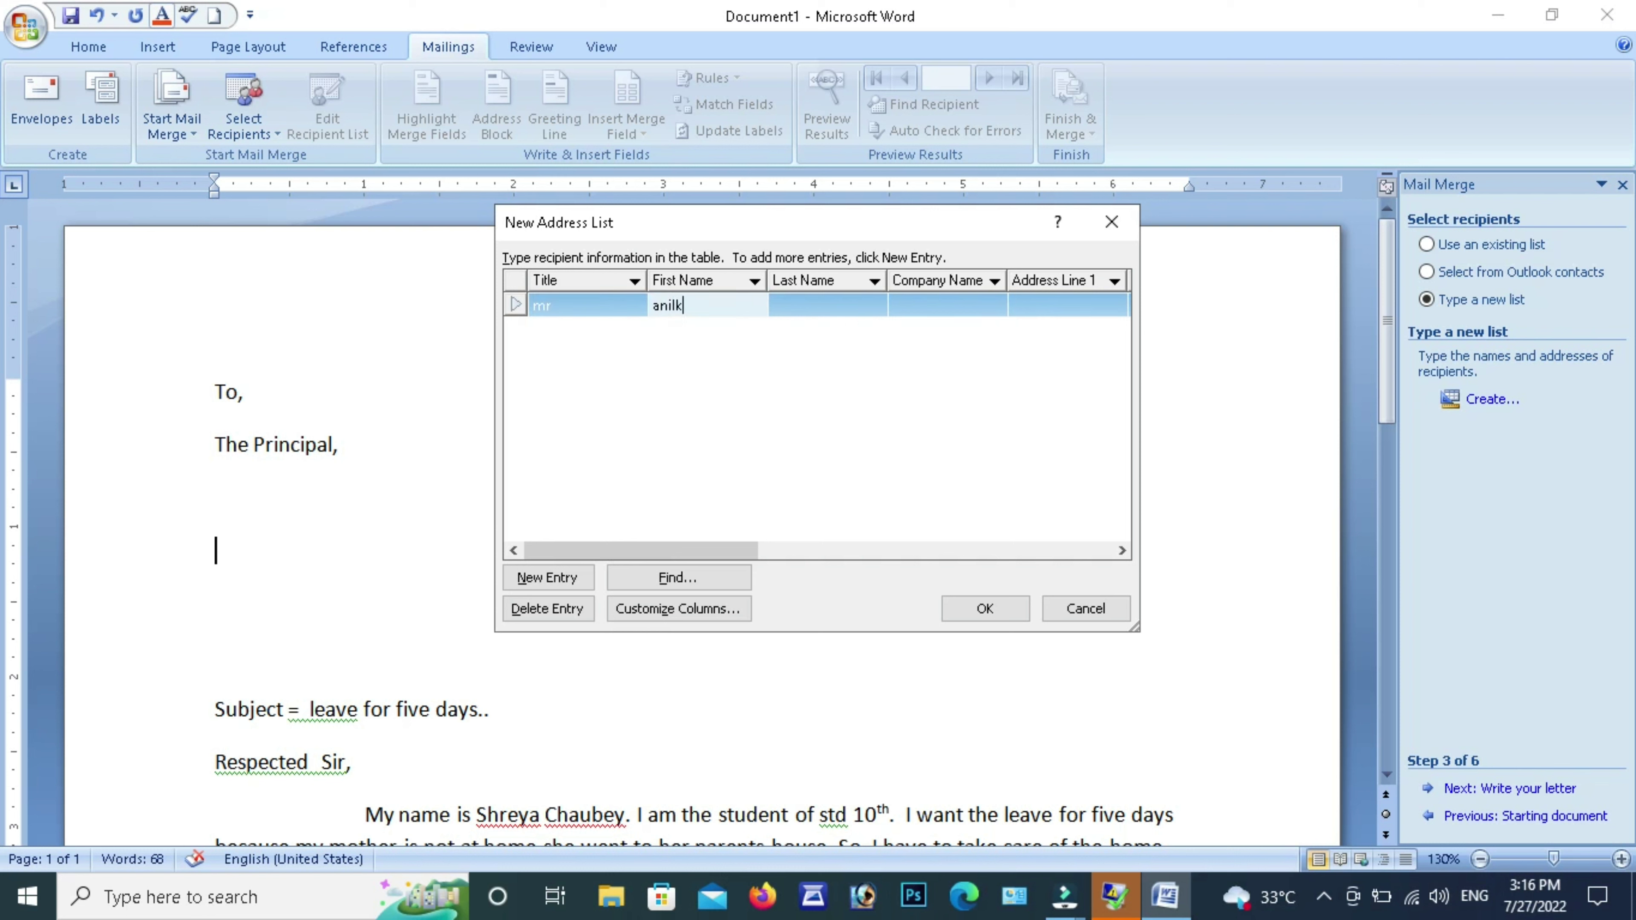
{"action": "key", "text": "Tab"}
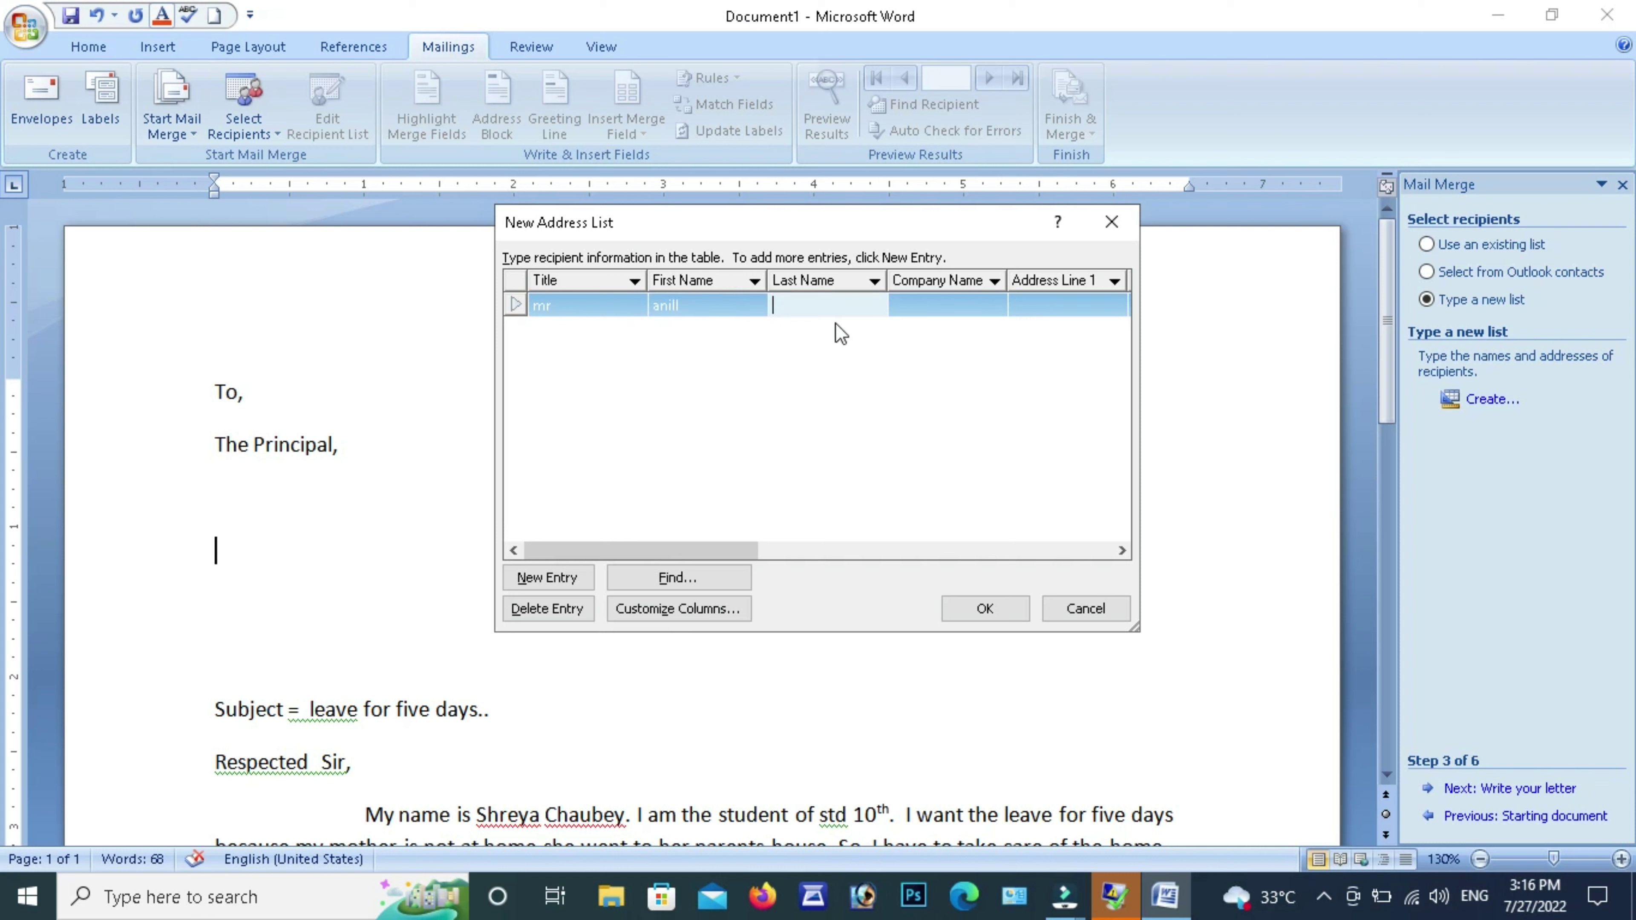
{"action": "key", "text": "Tab"}
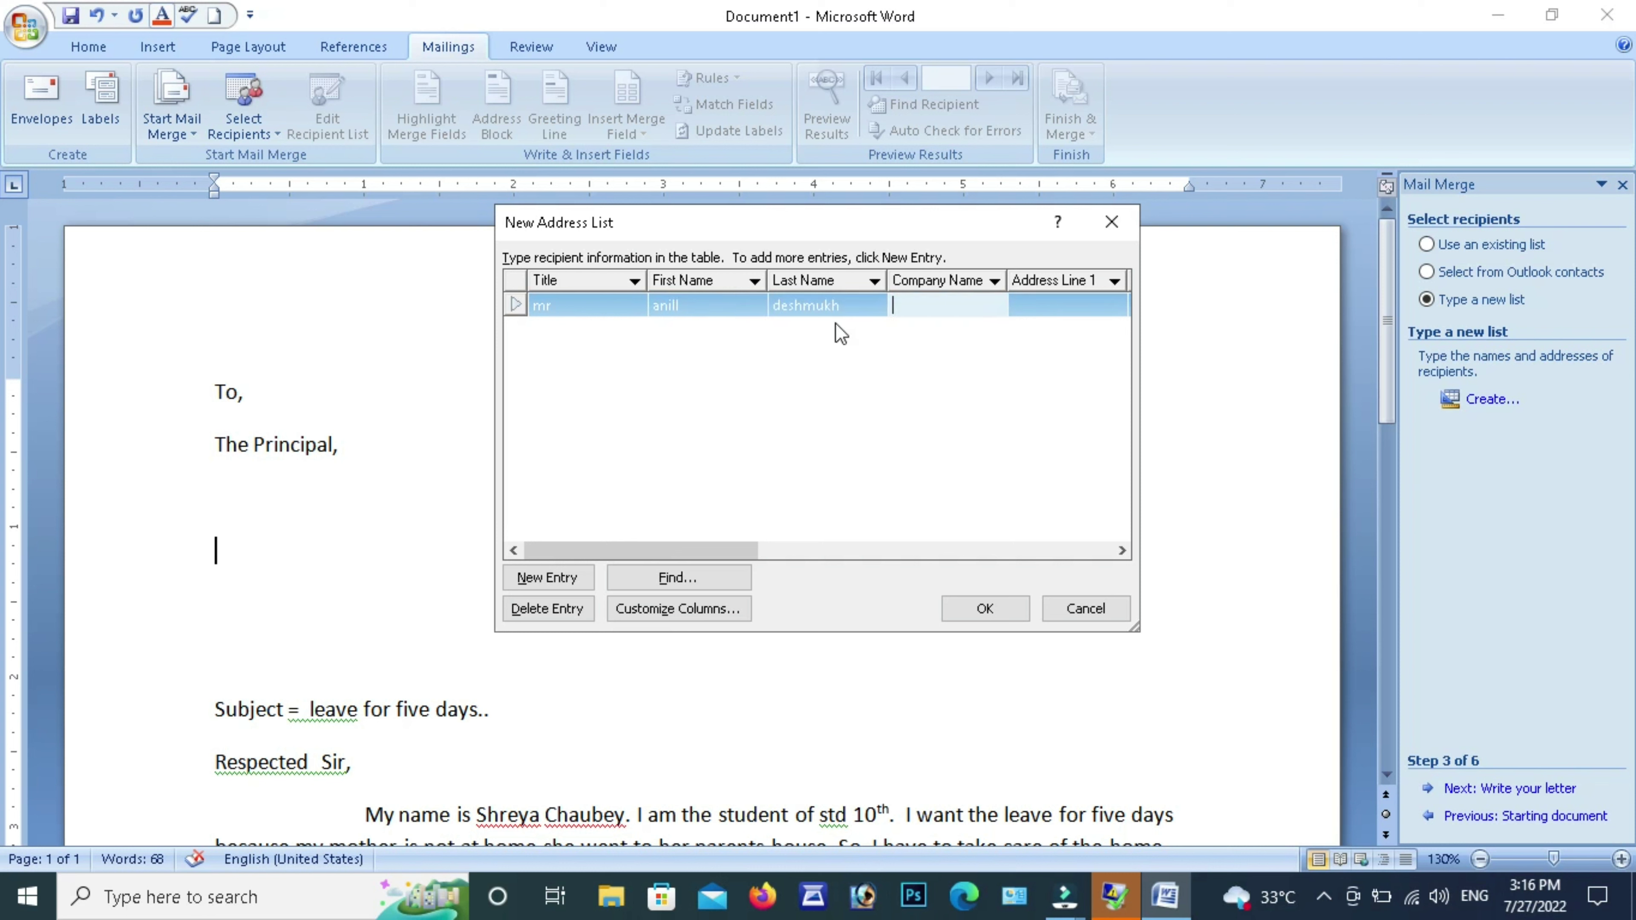
{"action": "type", "text": "o beetee"}
Add a second recipient titled Miss with first name, last name and company, then accept the list
{"action": "left_click", "coordinate": [563, 580]}
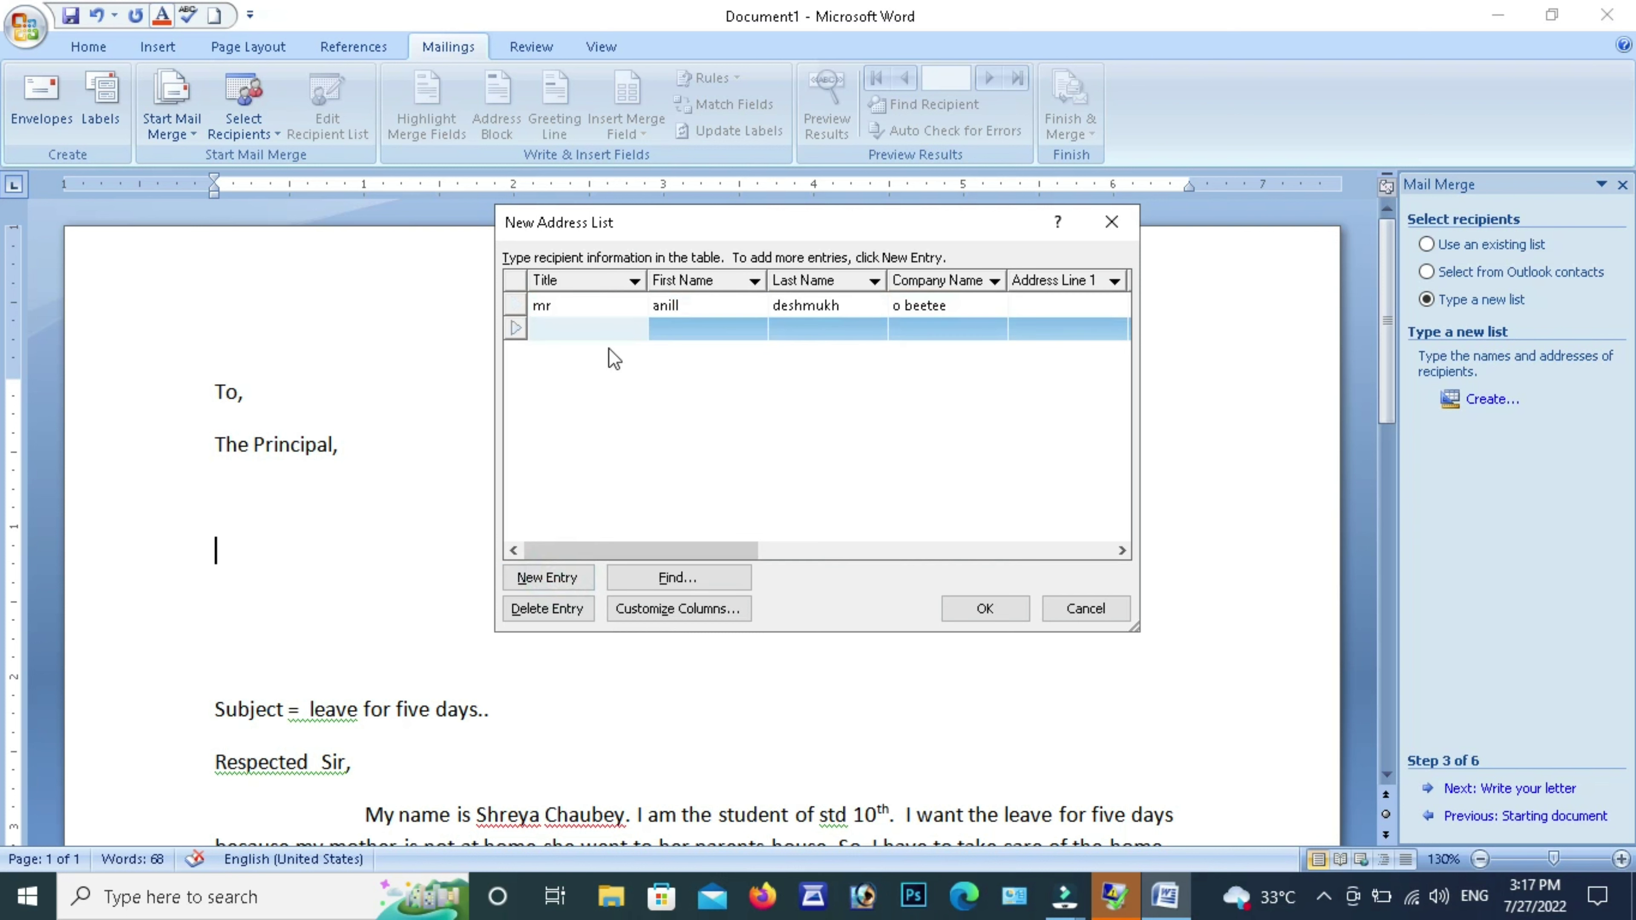
{"action": "type", "text": "miss"}
{"action": "key", "text": "Tab"}
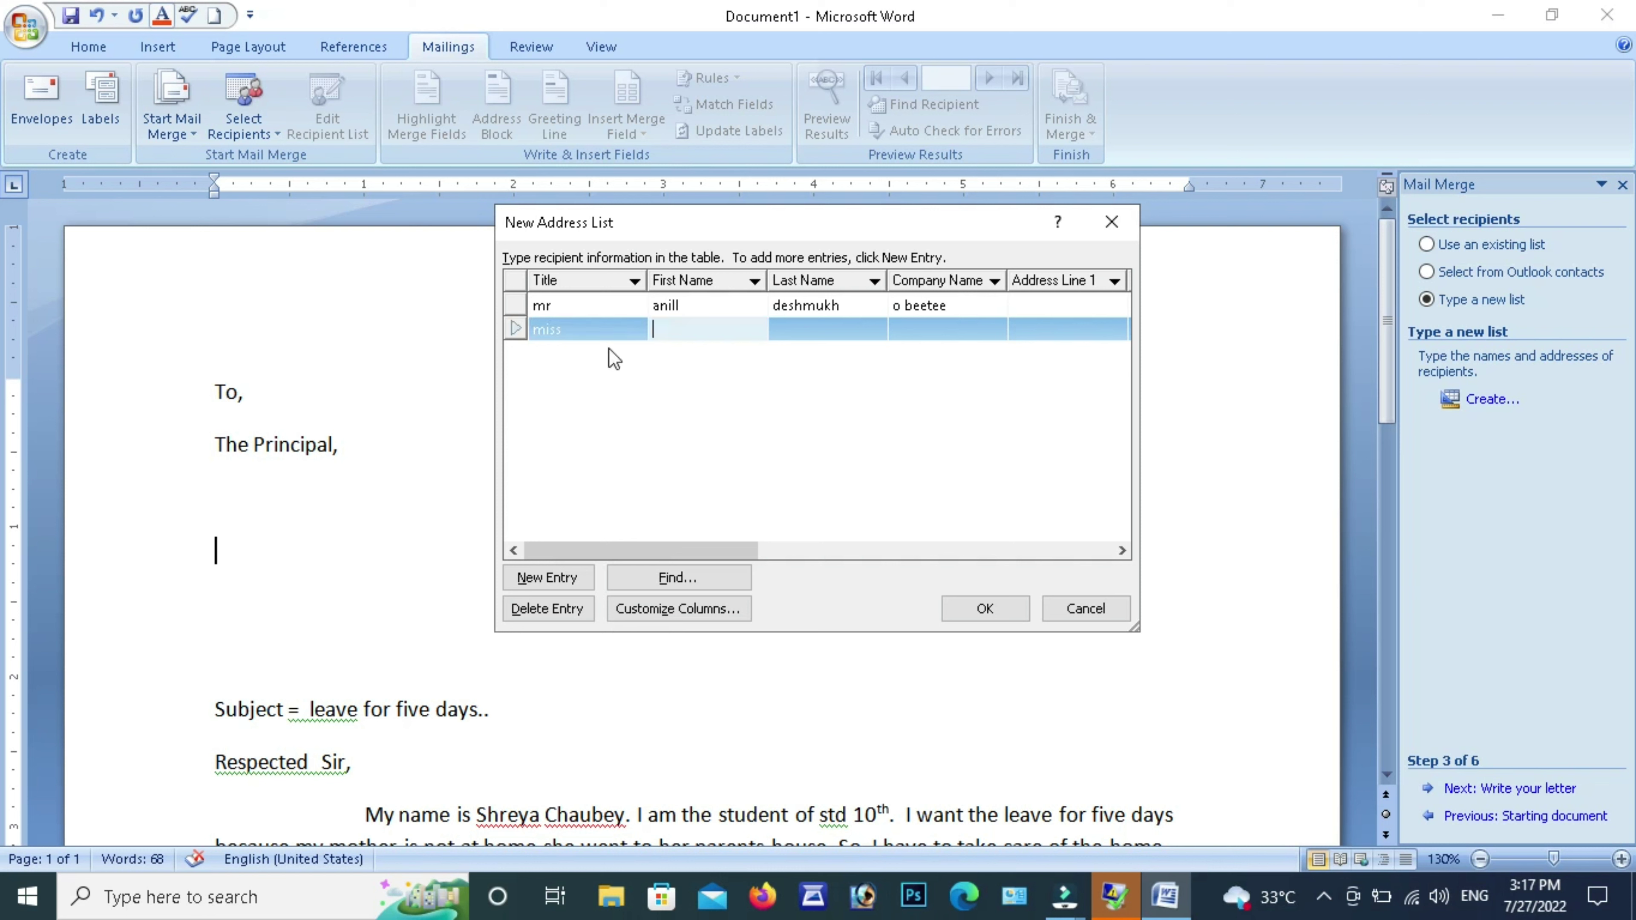
{"action": "key", "text": "Tab"}
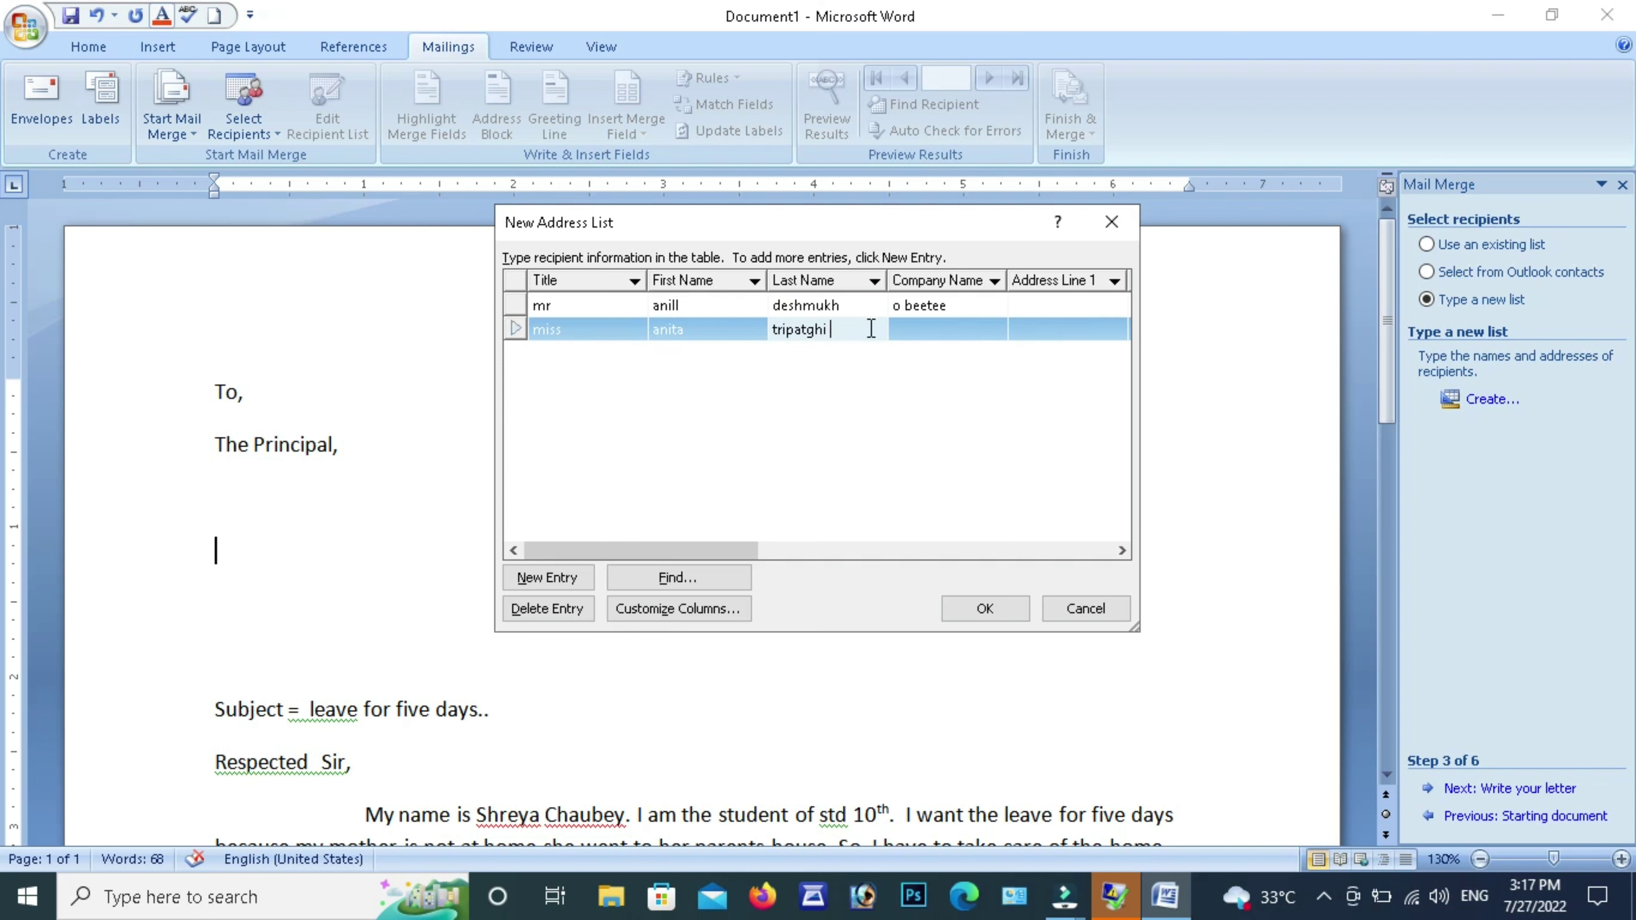
{"action": "left_click", "coordinate": [935, 334]}
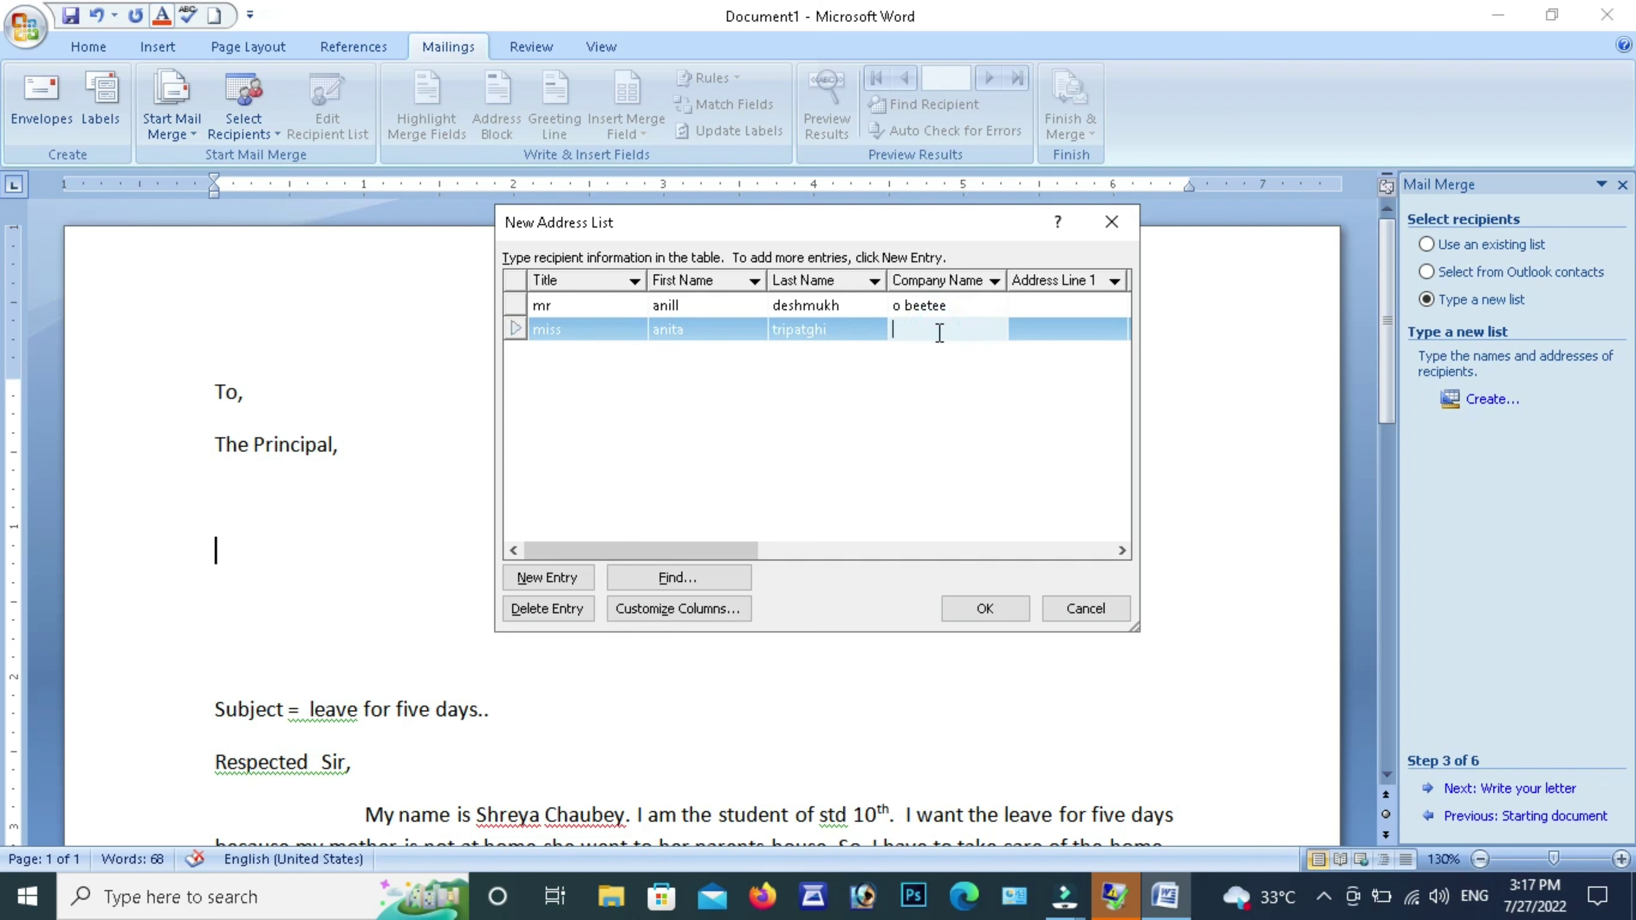
{"action": "type", "text": "paraly g"}
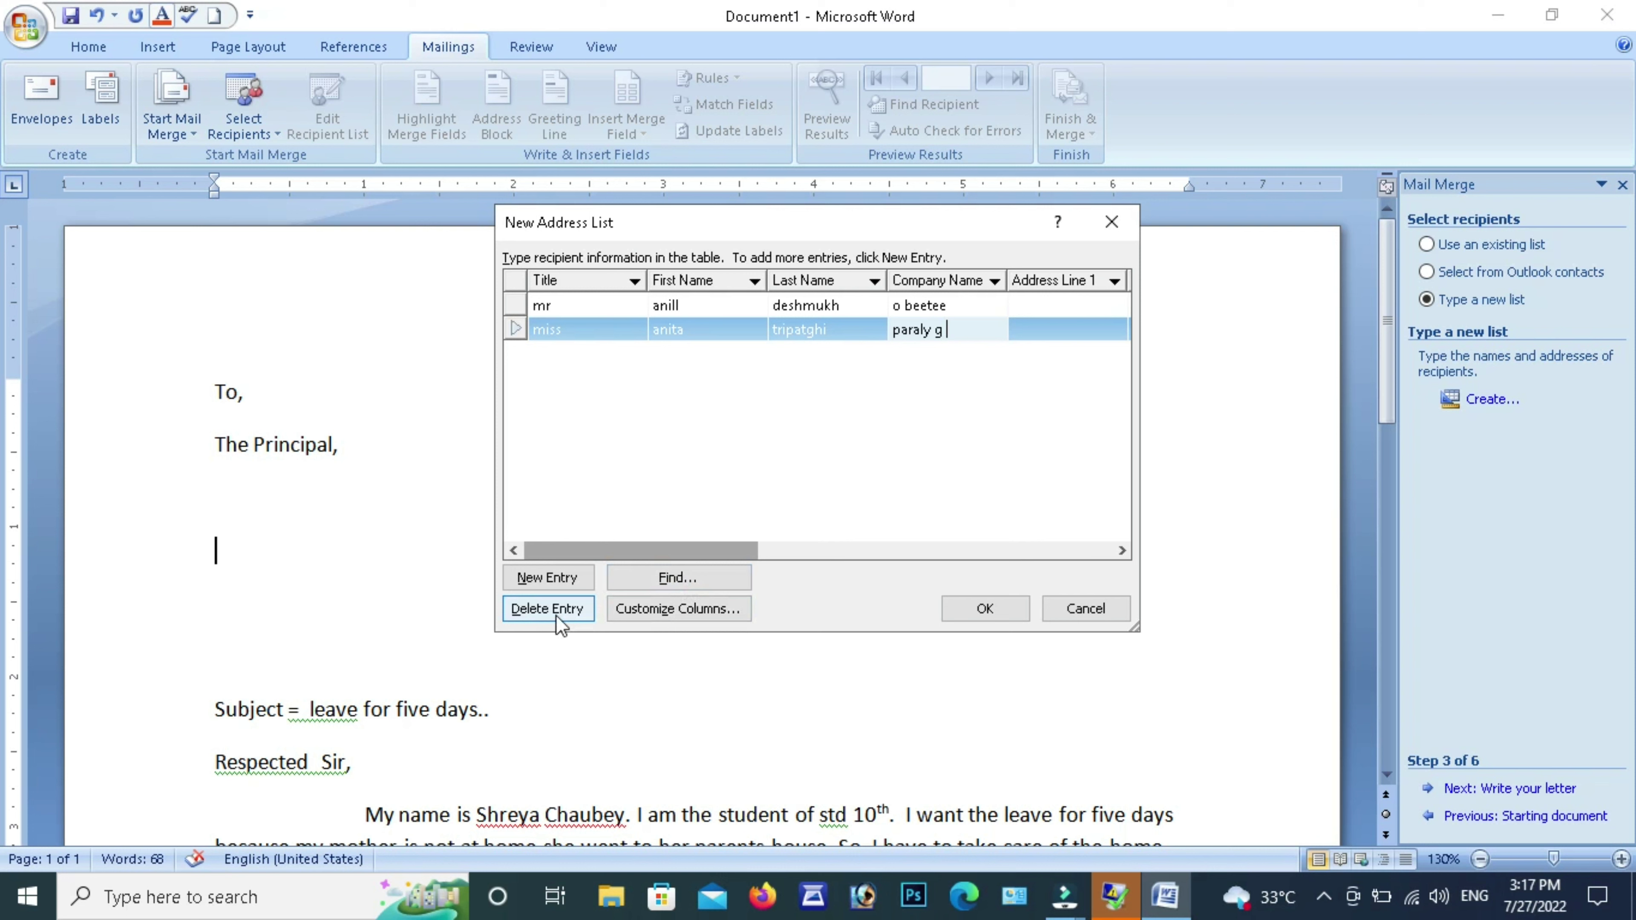
{"action": "left_click", "coordinate": [975, 614]}
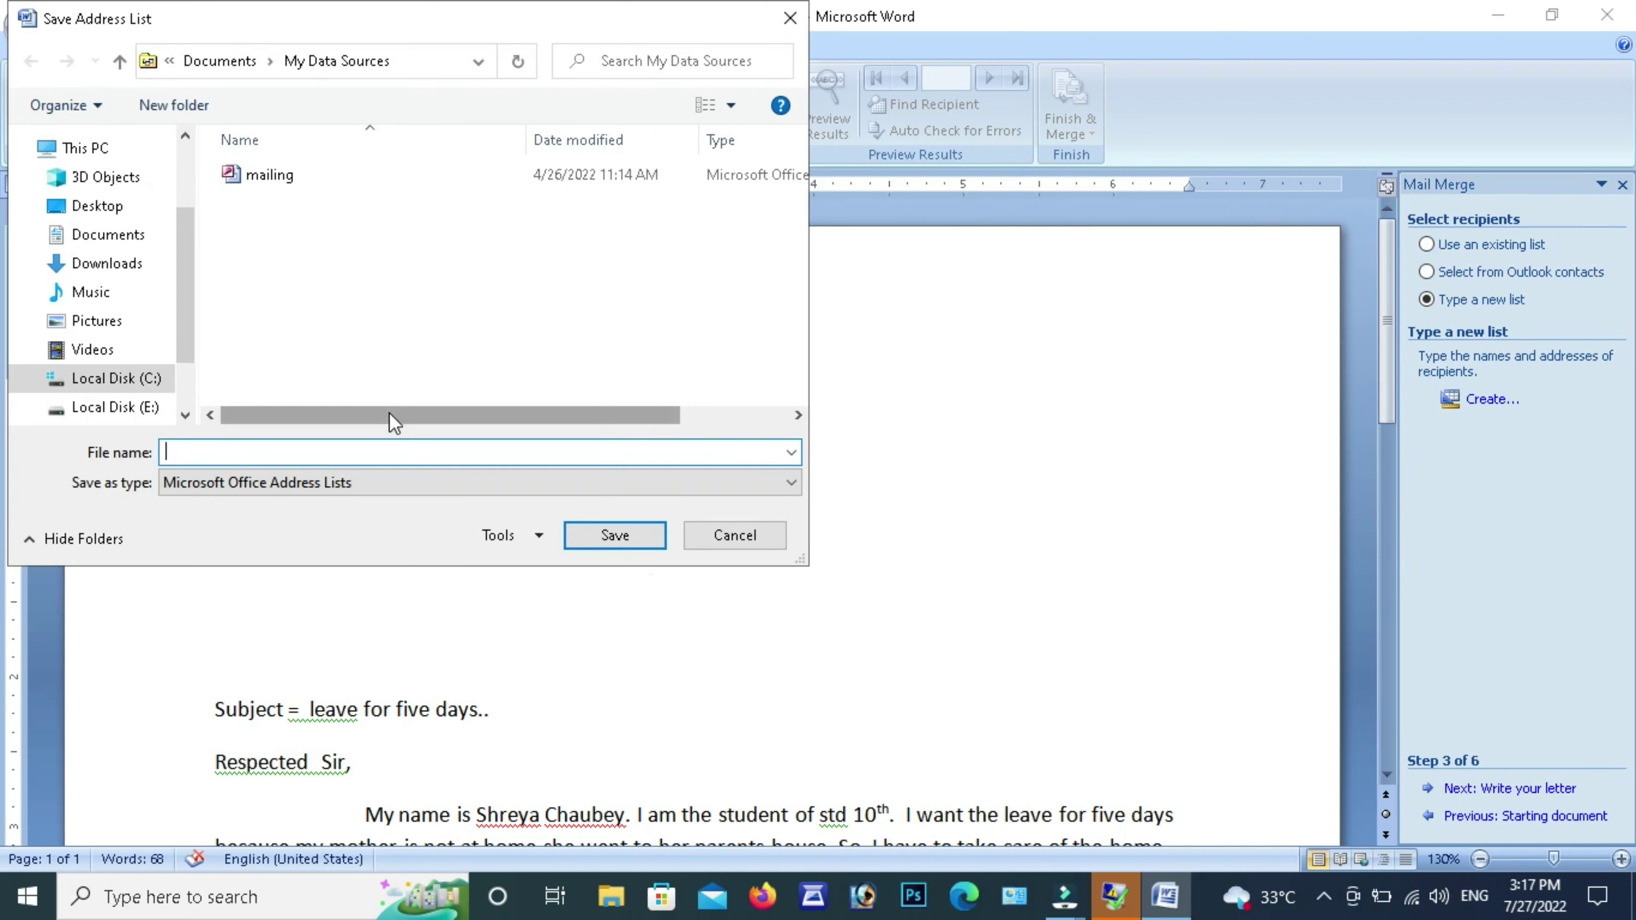
Save the address list under the file name 'my contact'
{"action": "left_click", "coordinate": [391, 457]}
{"action": "left_click", "coordinate": [391, 455]}
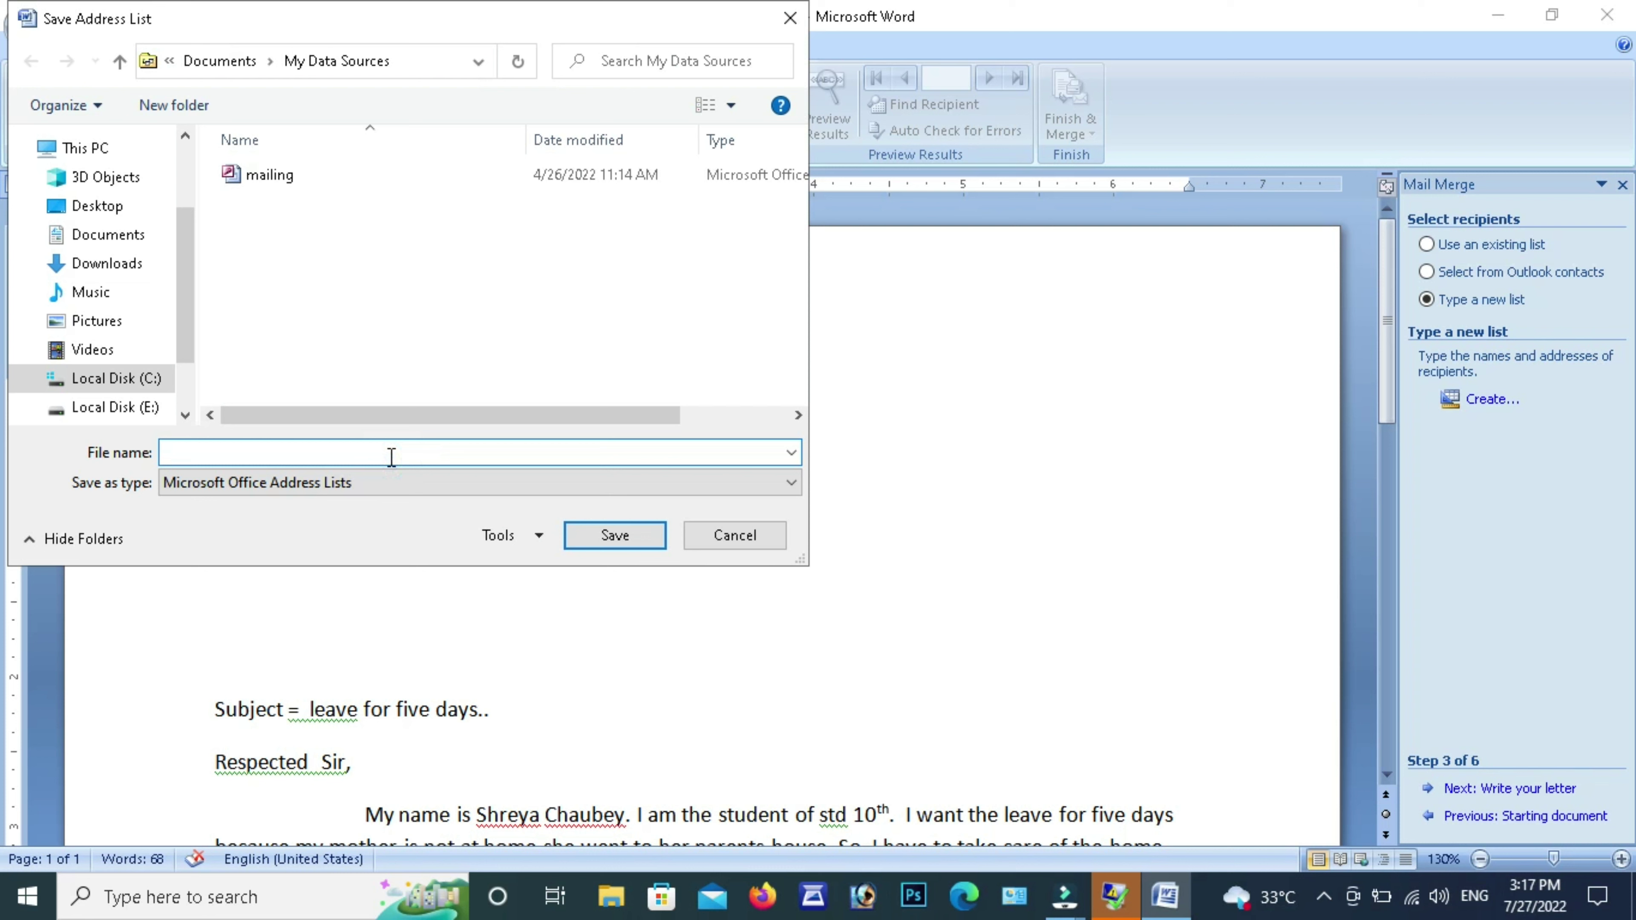
{"action": "type", "text": "my con"}
{"action": "type", "text": "tav"}
{"action": "type", "text": "ct"}
{"action": "key", "text": "Return"}
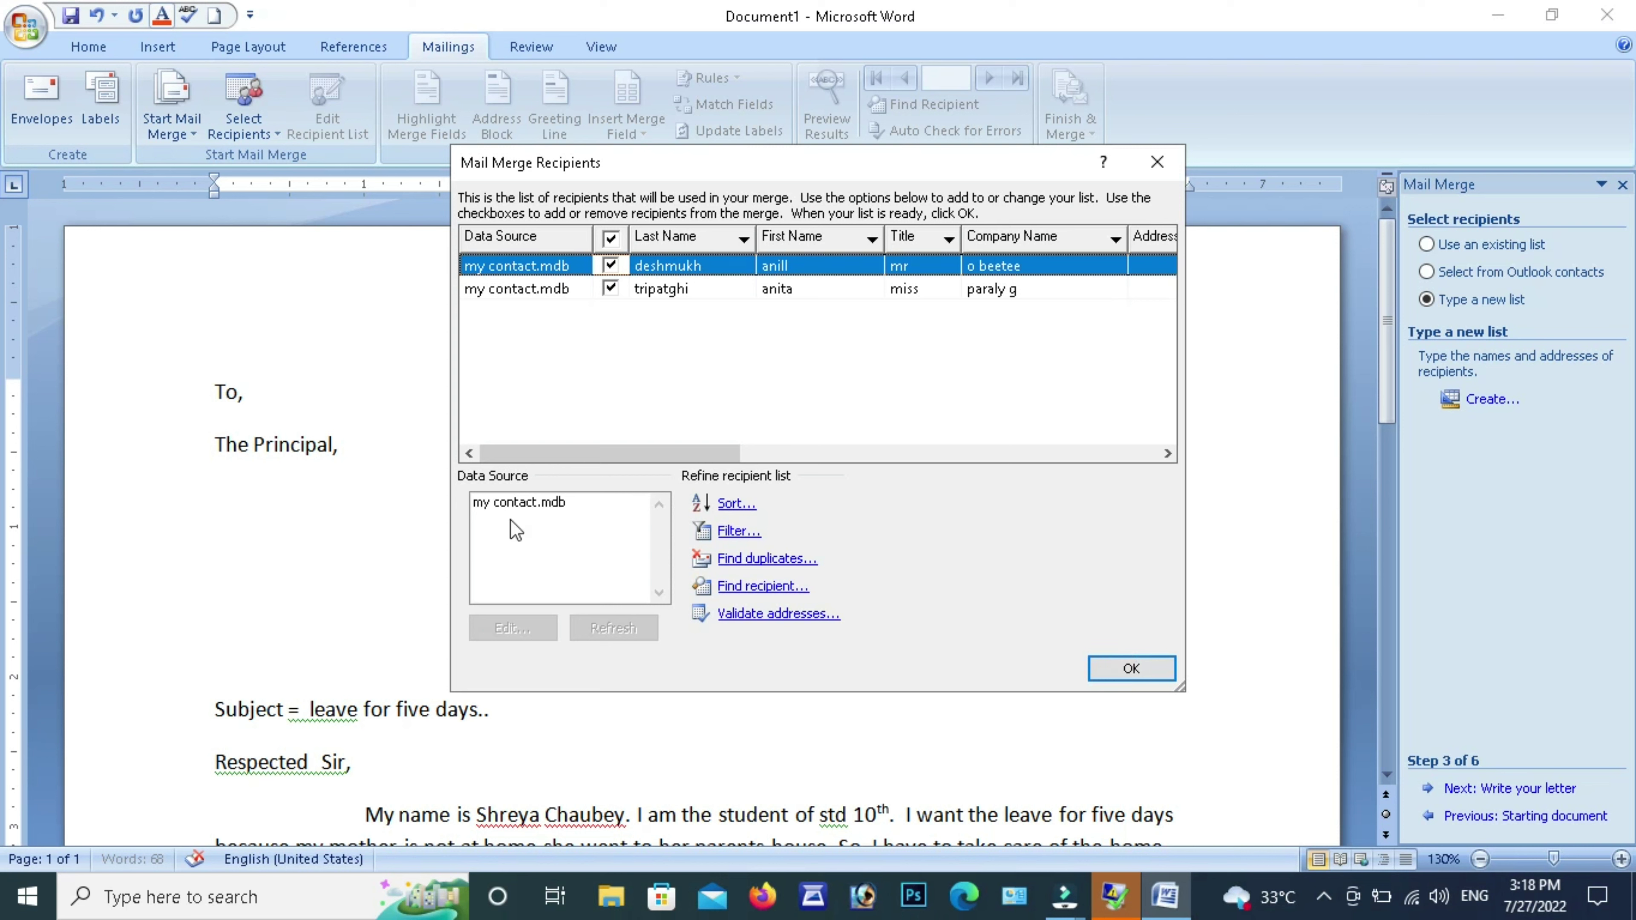
Open my contact.mdb for editing, then confirm saving the changes to the recipient list
{"action": "left_click", "coordinate": [498, 504]}
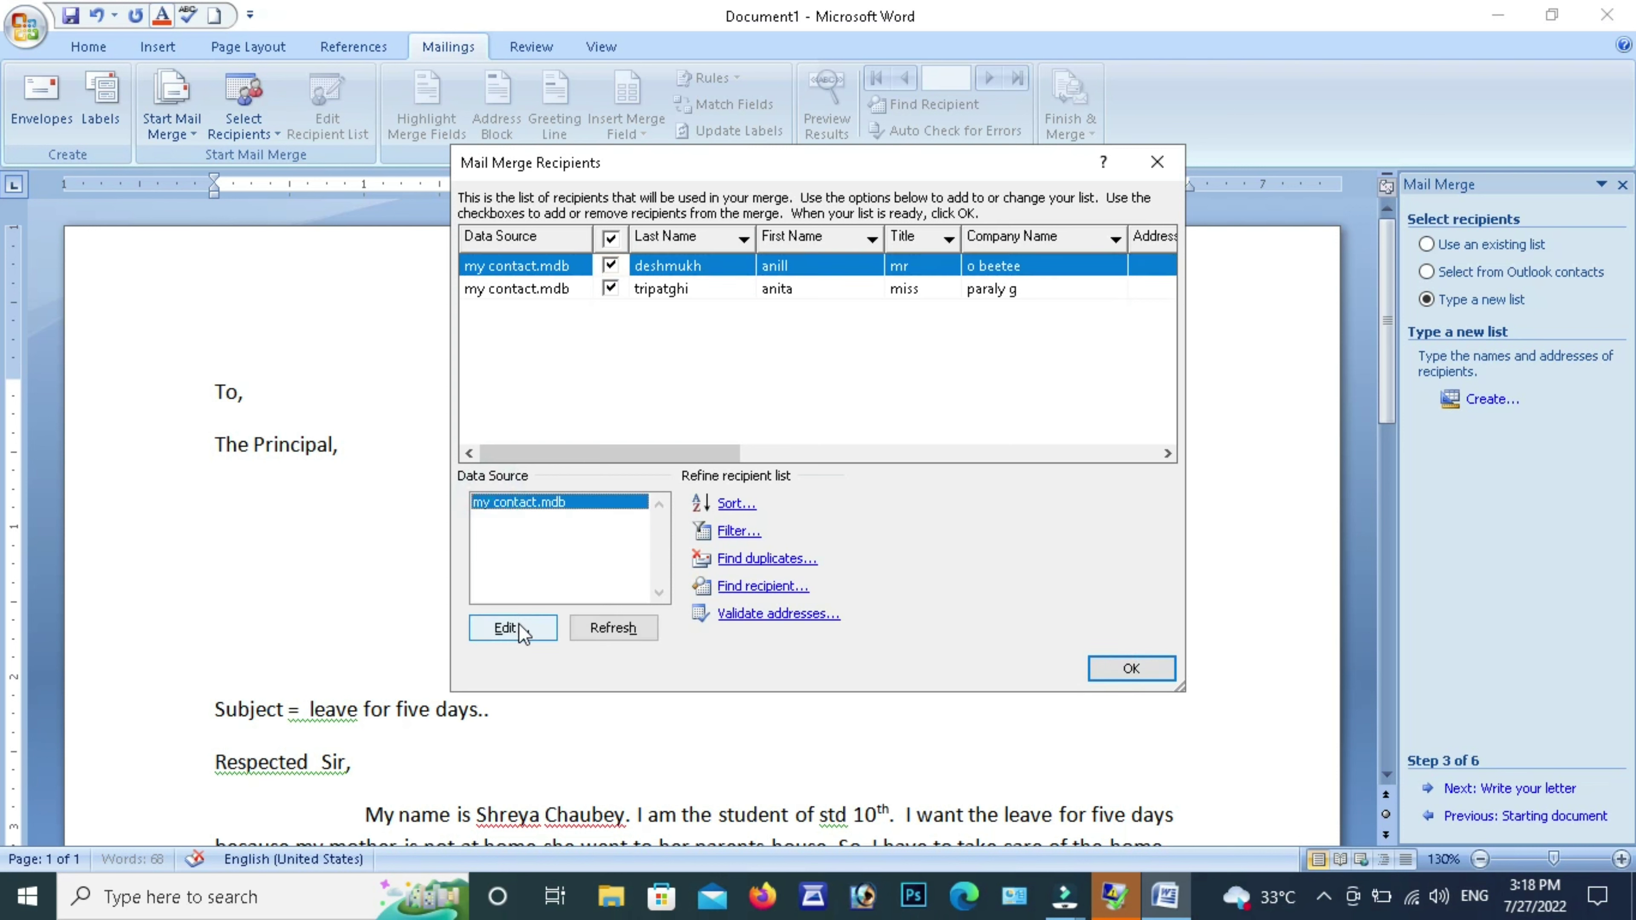
{"action": "left_click", "coordinate": [509, 627]}
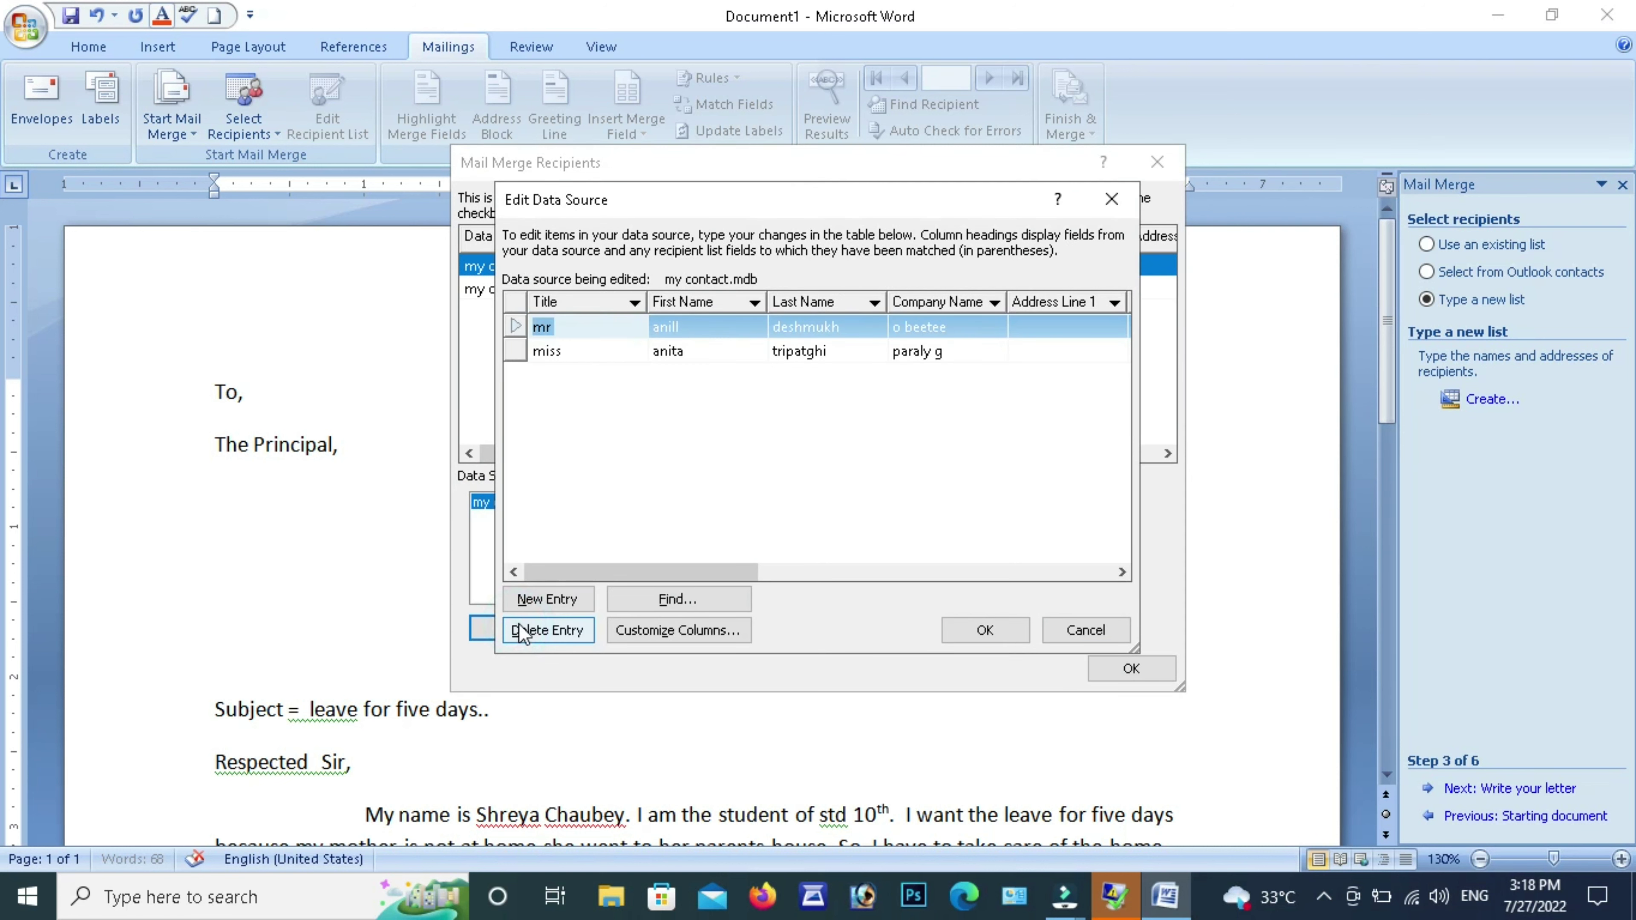
{"action": "left_click", "coordinate": [985, 632]}
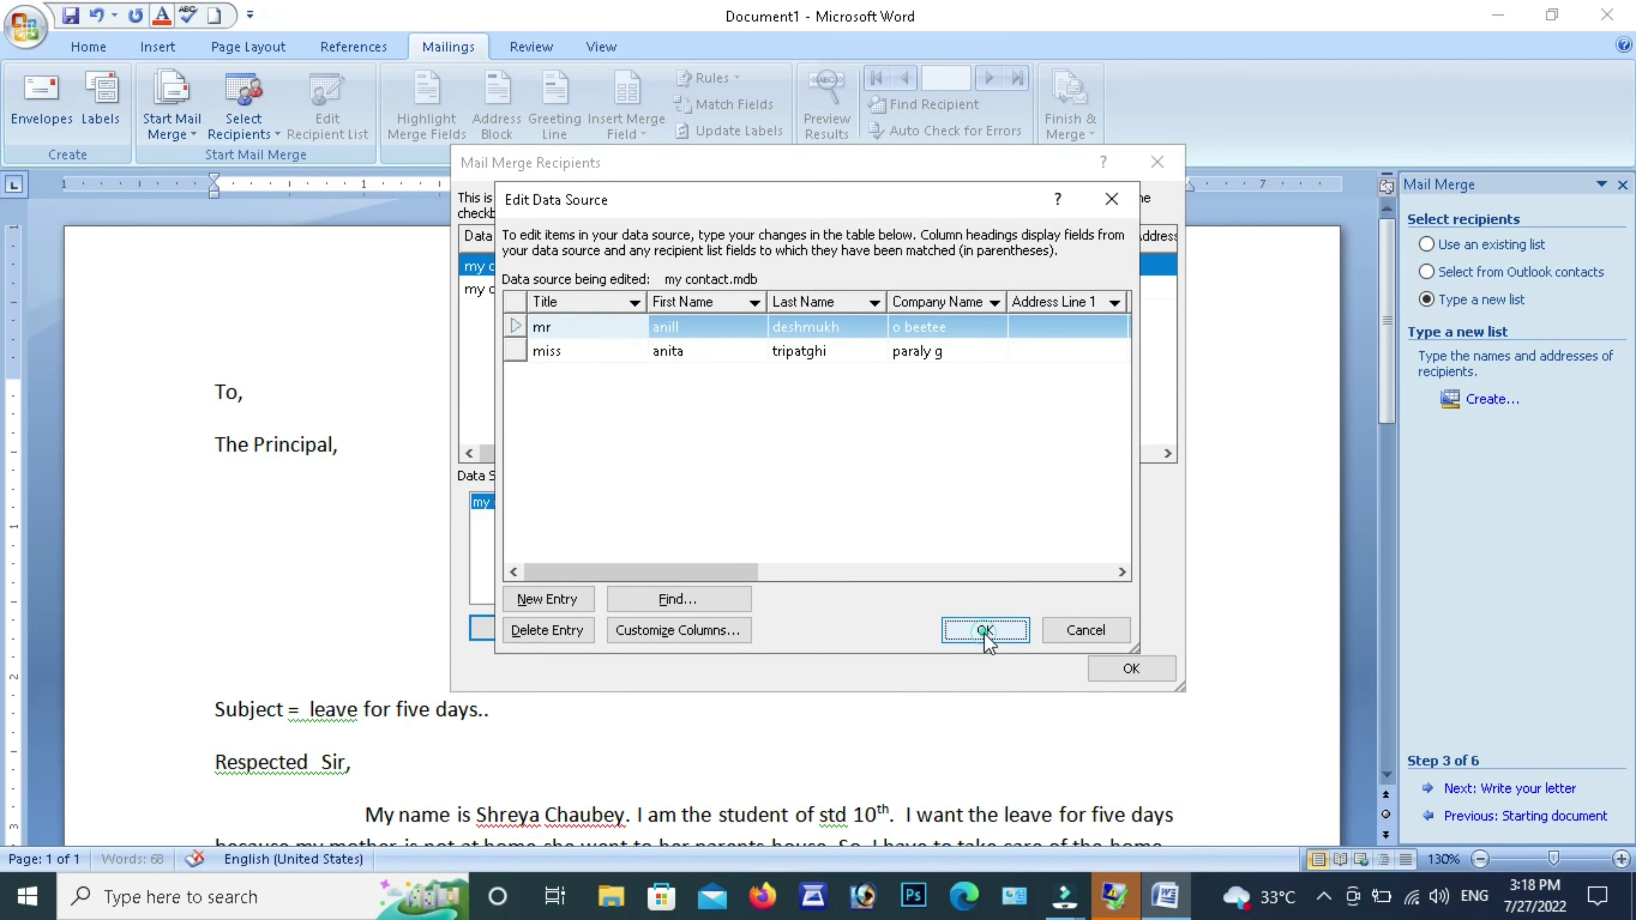
{"action": "left_click", "coordinate": [716, 493]}
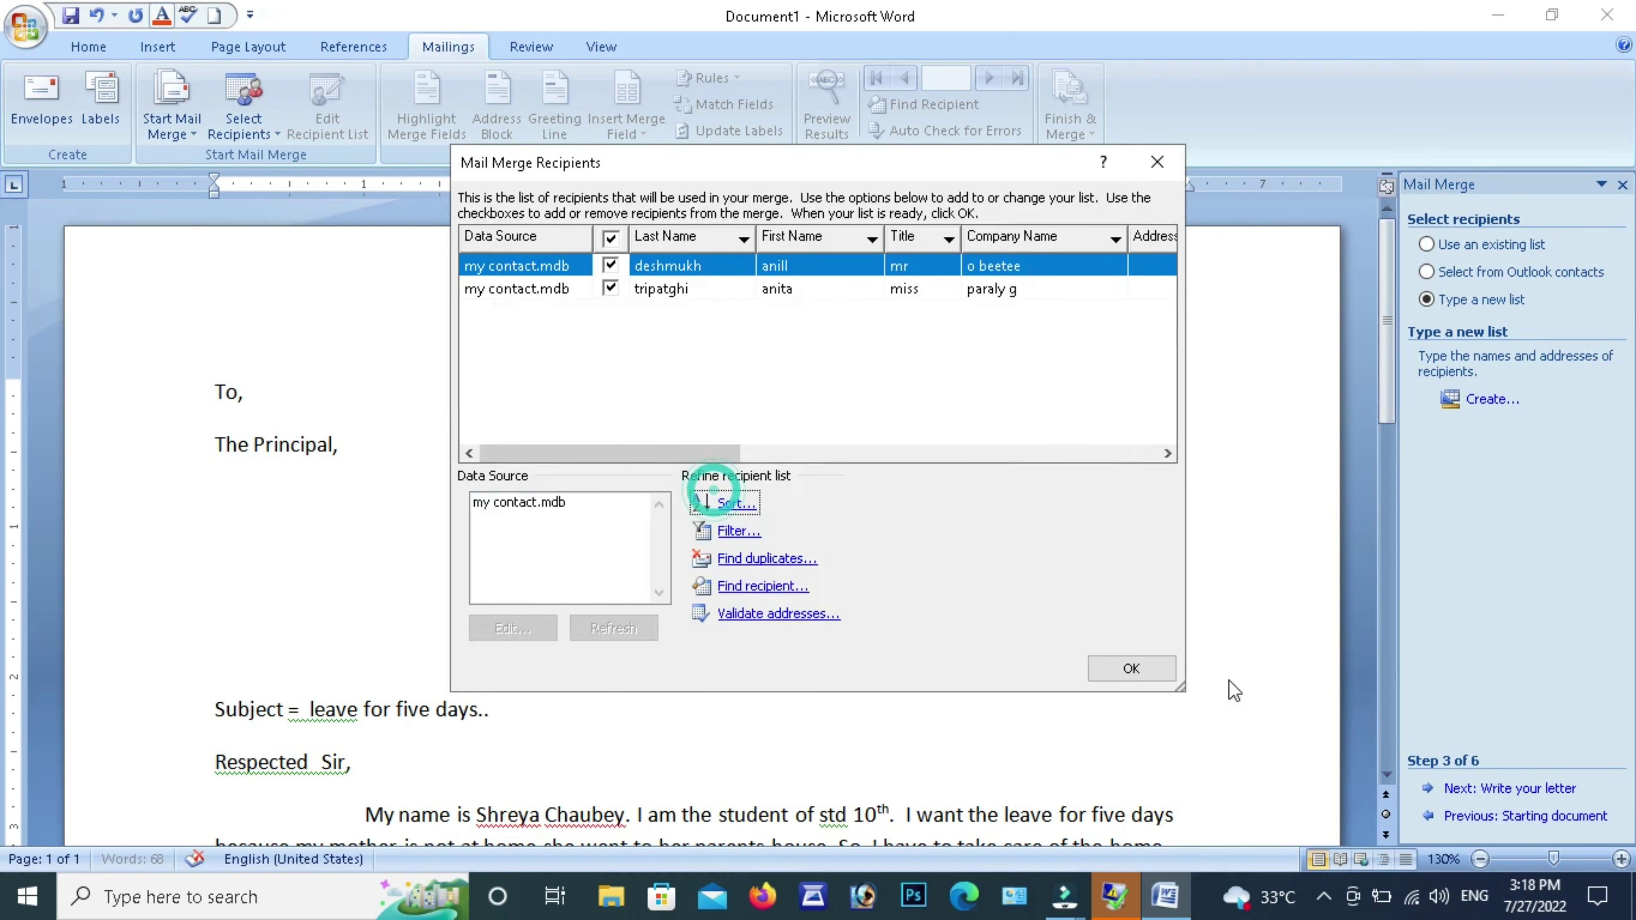
Accept the Mail Merge Recipients list and put the cursor on the line below 'The Principal,'
{"action": "left_click", "coordinate": [1132, 669]}
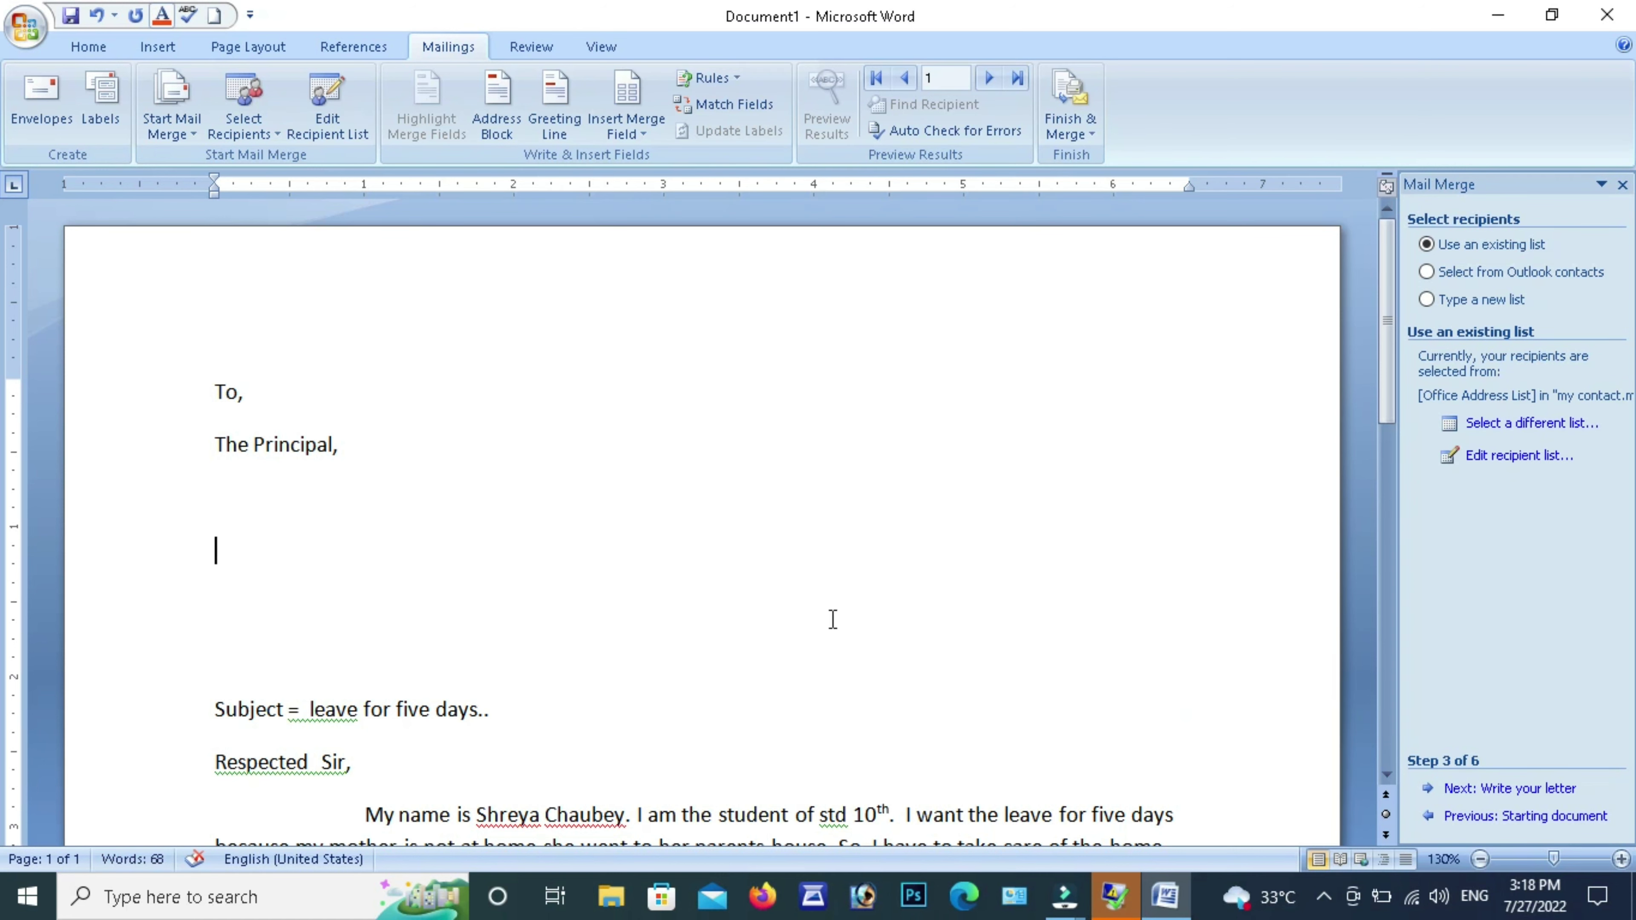
{"action": "left_click", "coordinate": [223, 491]}
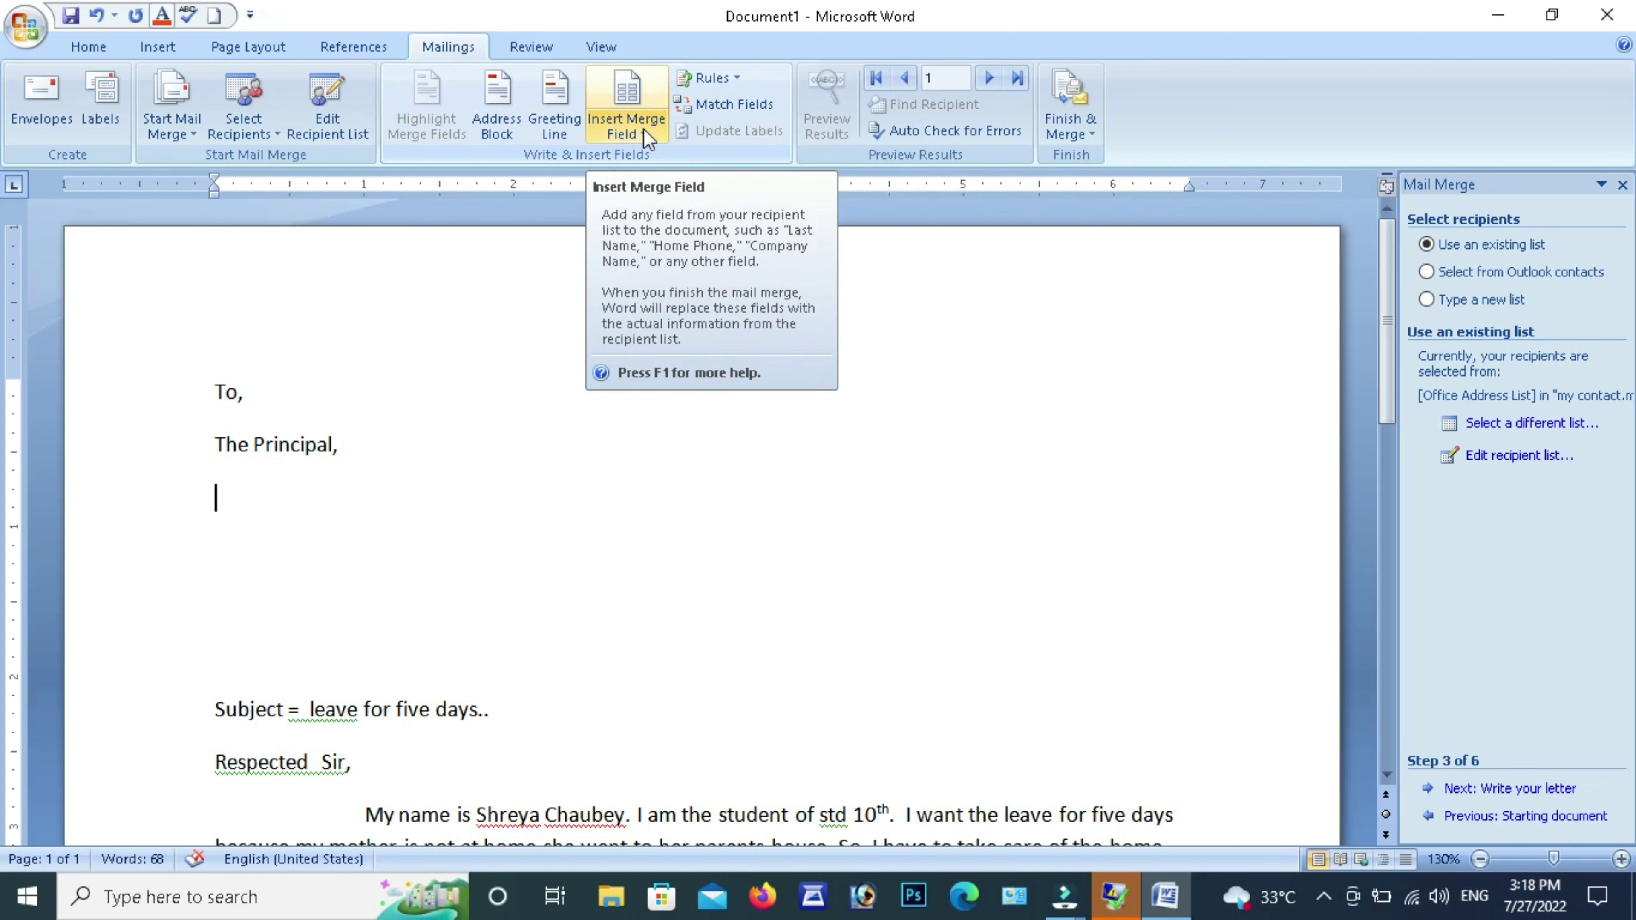
Add «Title», «First_Name», «Last_Name» and «Company_Name» from the Insert Merge Field list into the letter
{"action": "left_click", "coordinate": [646, 104]}
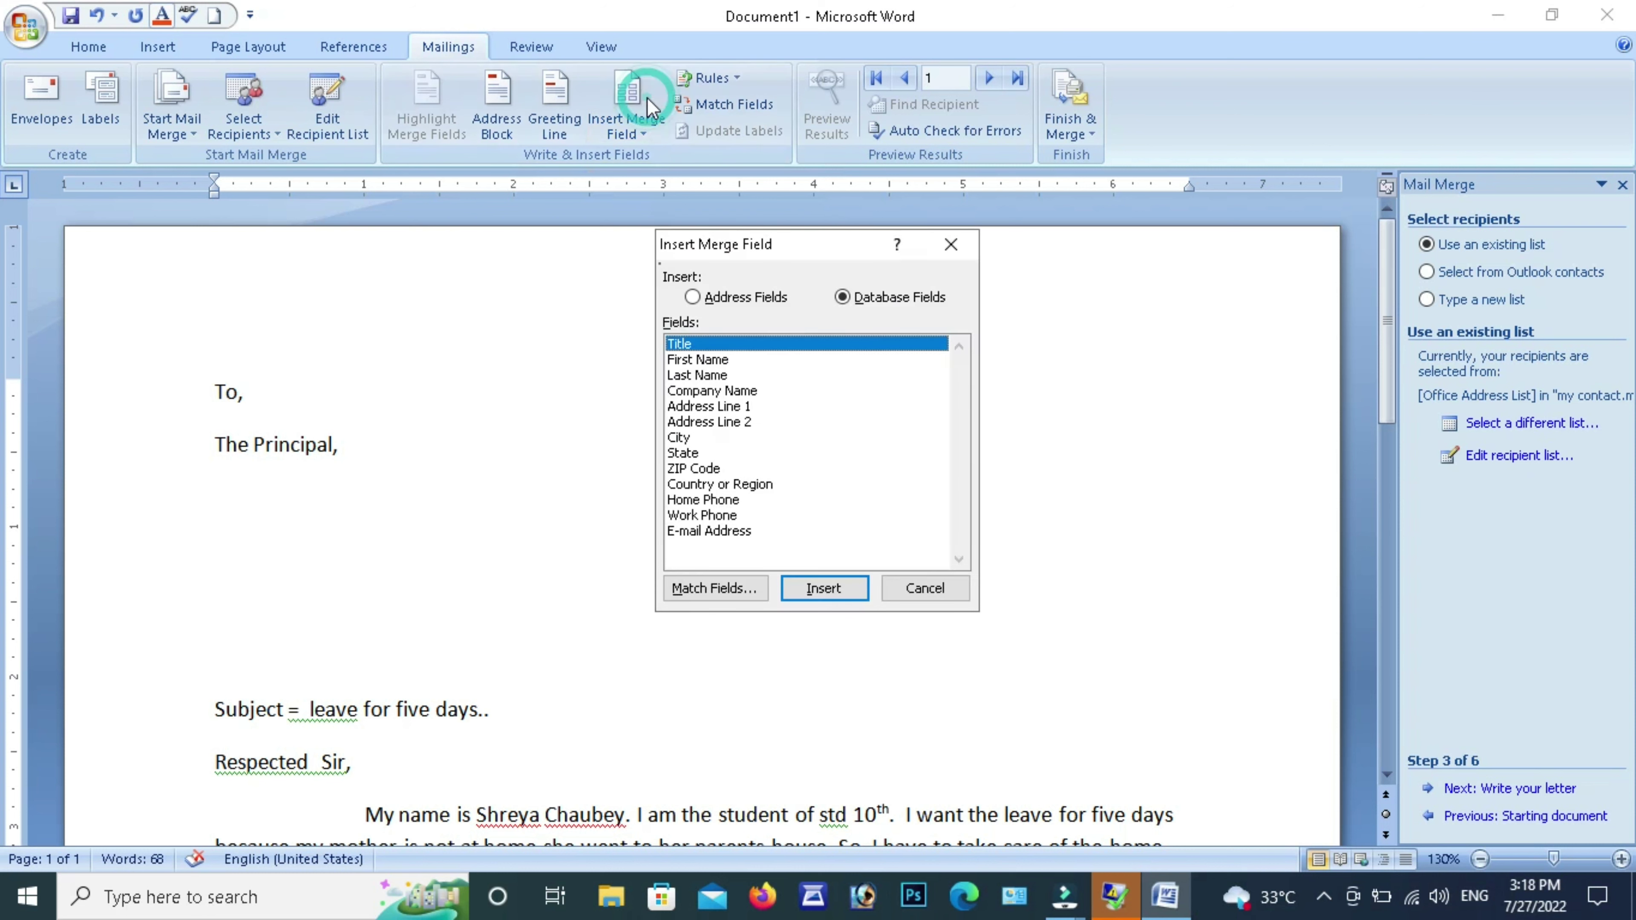
{"action": "left_click_drag", "start_coordinate": [937, 248], "coordinate": [1591, 234]}
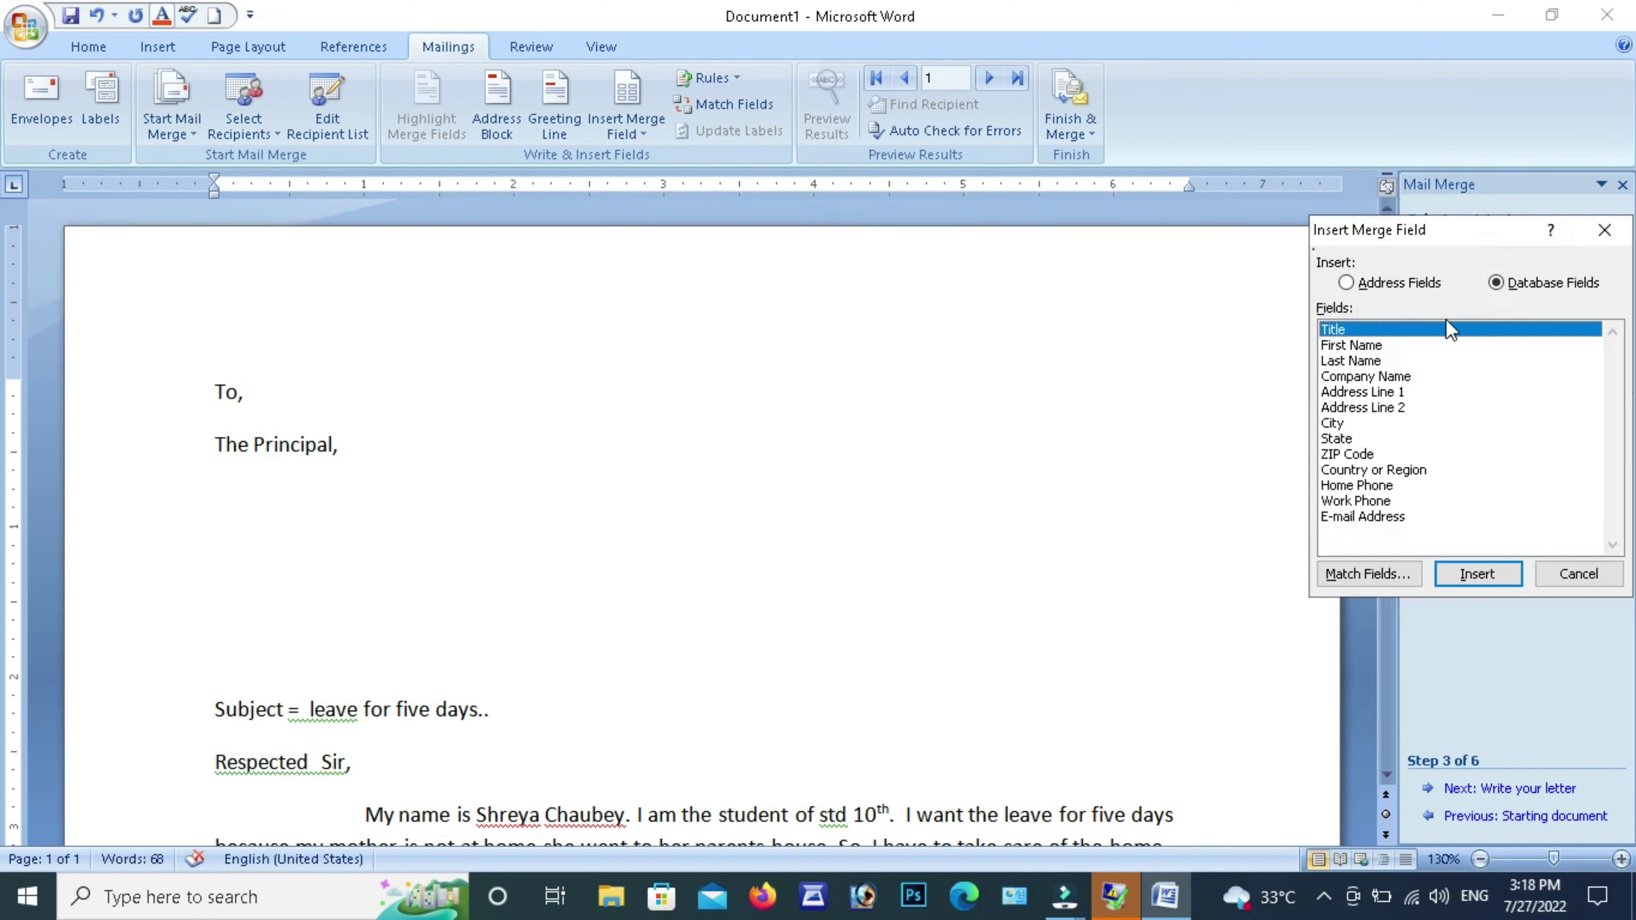
{"action": "double_click", "coordinate": [1345, 329]}
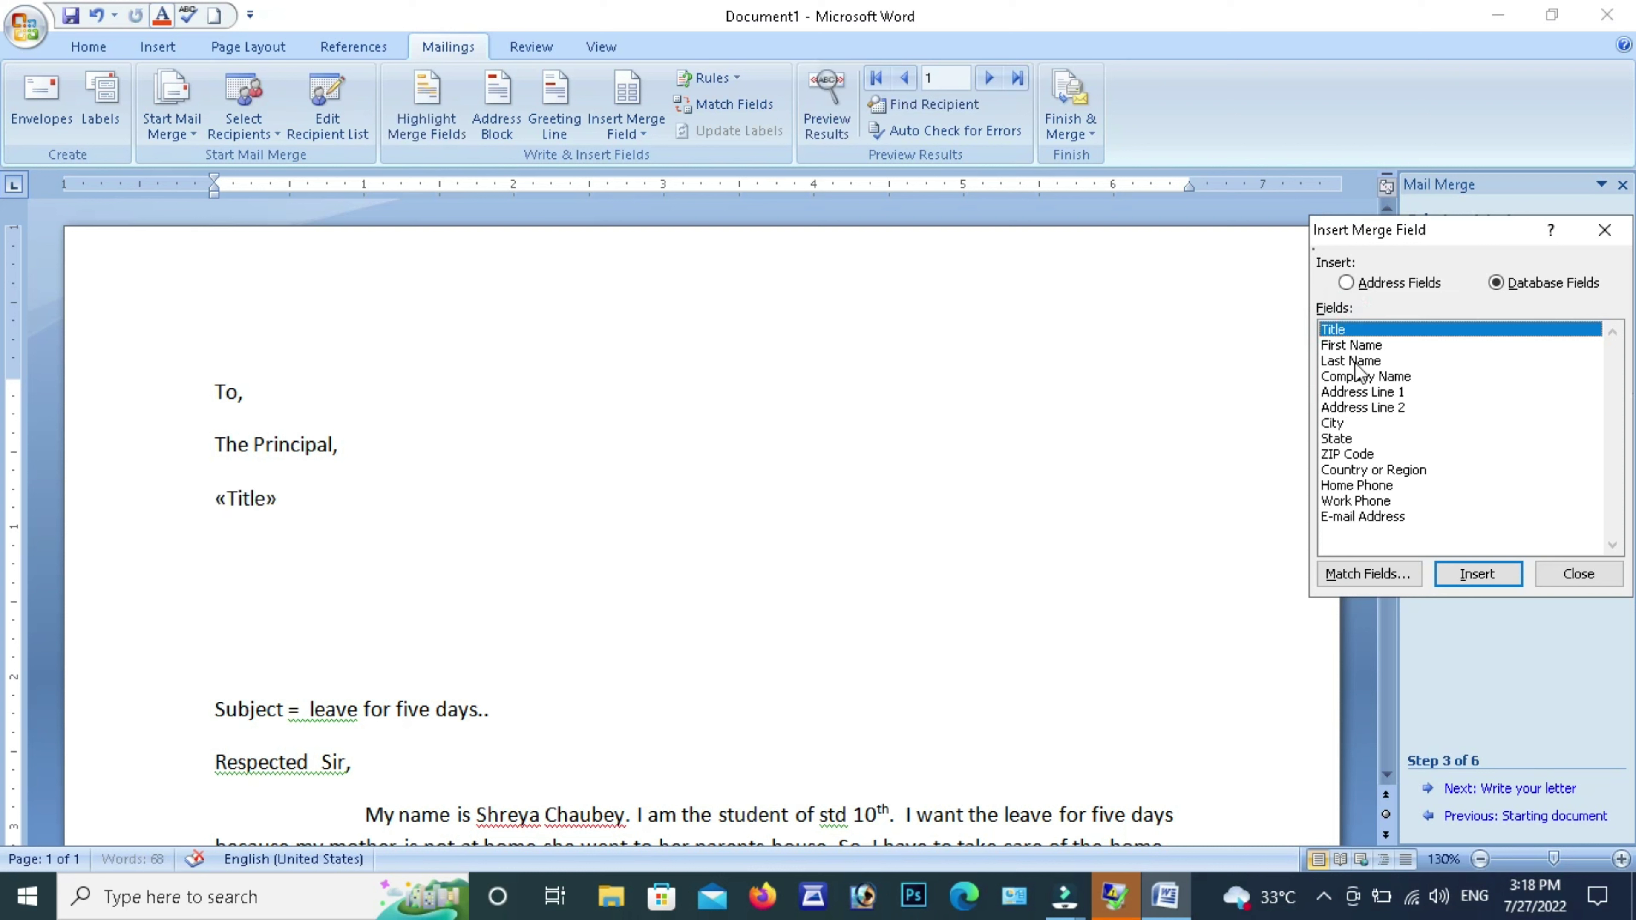
{"action": "double_click", "coordinate": [1364, 346]}
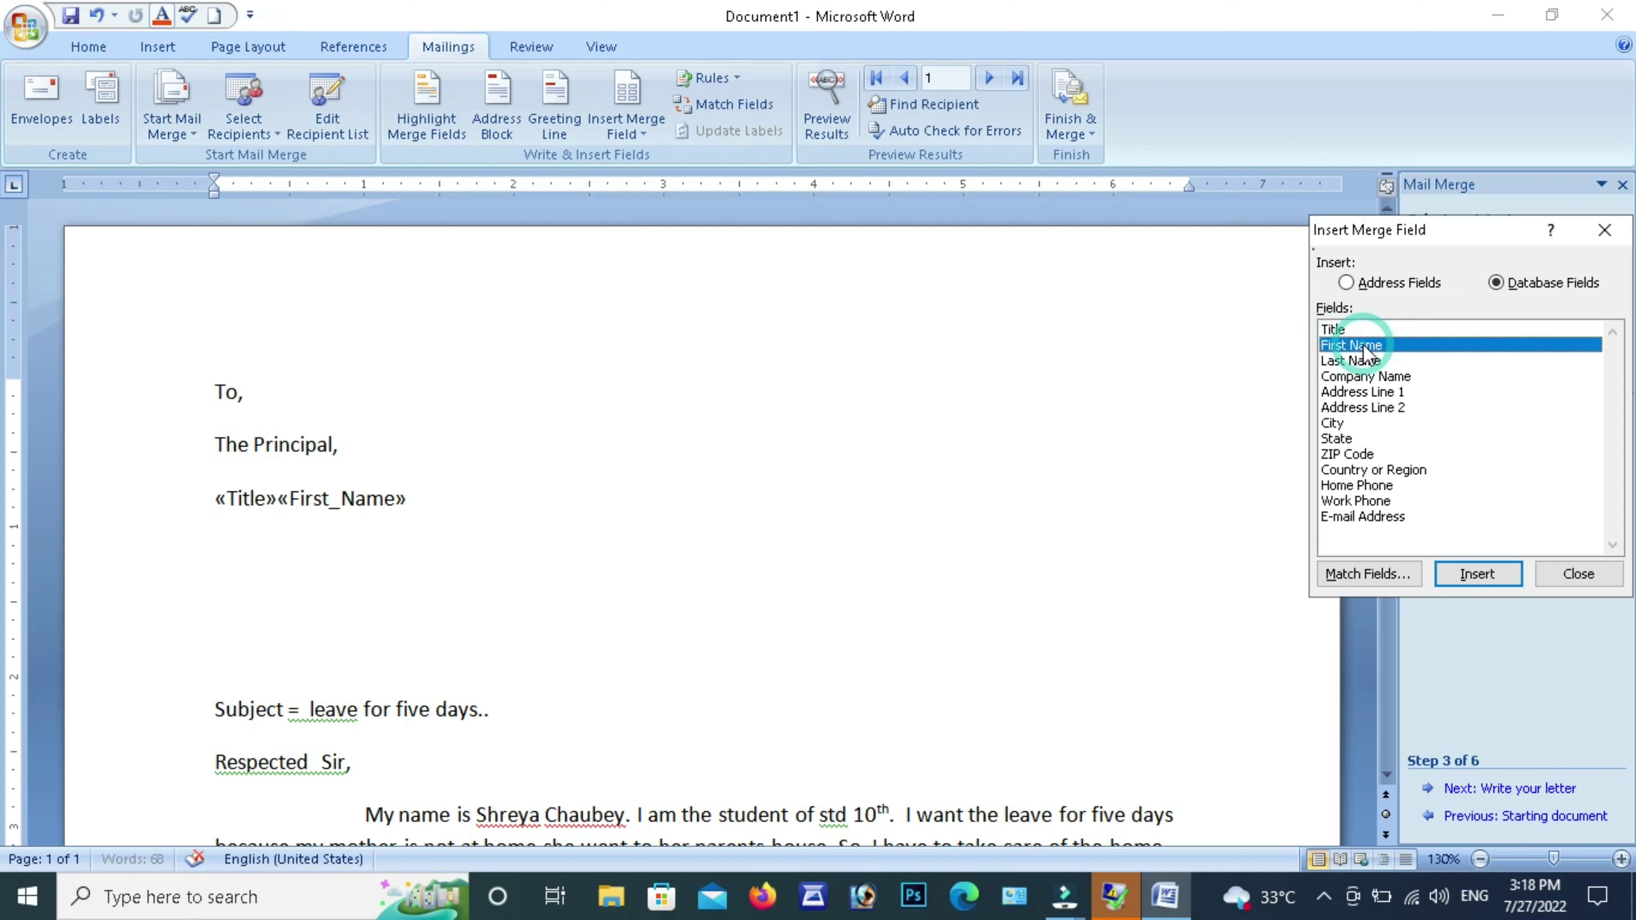
{"action": "double_click", "coordinate": [1364, 362]}
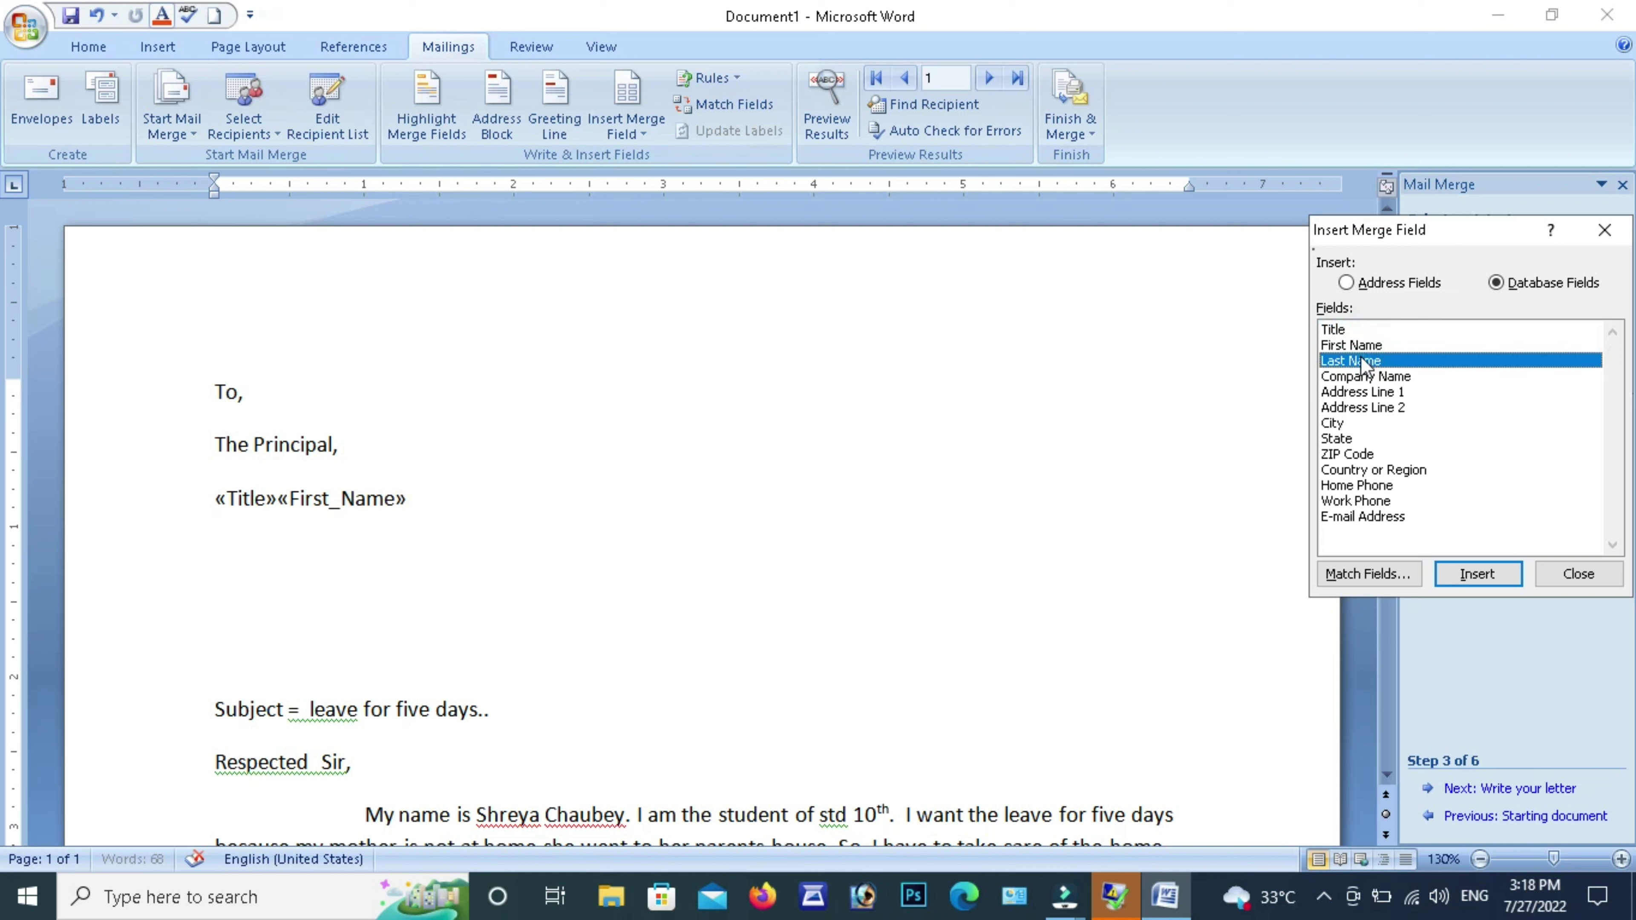
{"action": "double_click", "coordinate": [1361, 378]}
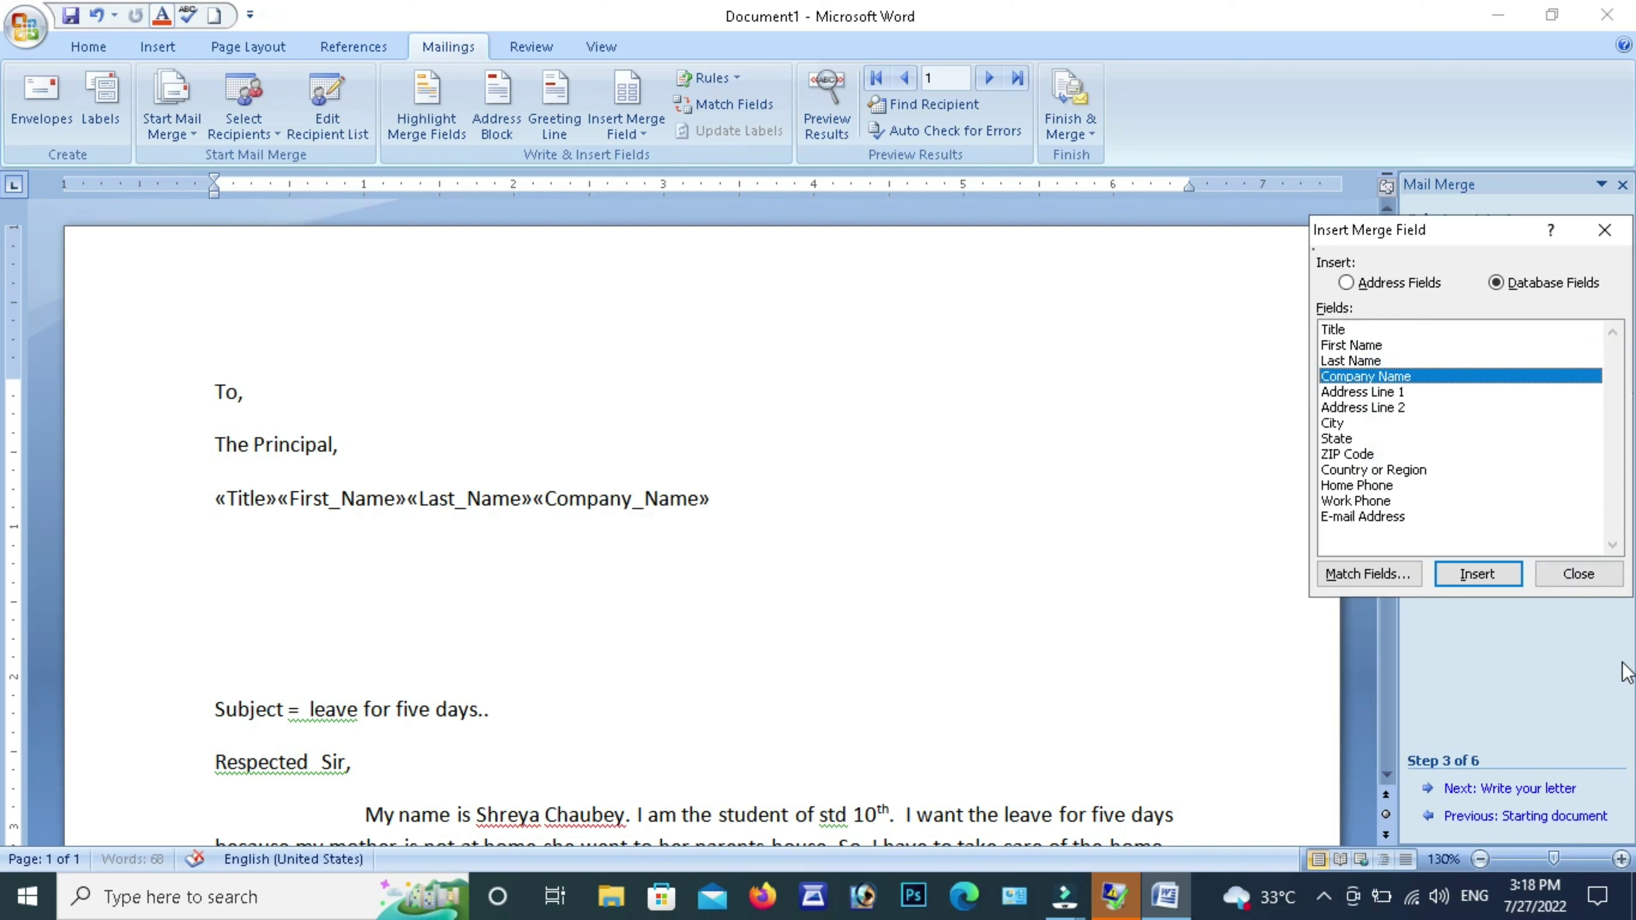
{"action": "left_click", "coordinate": [1578, 574]}
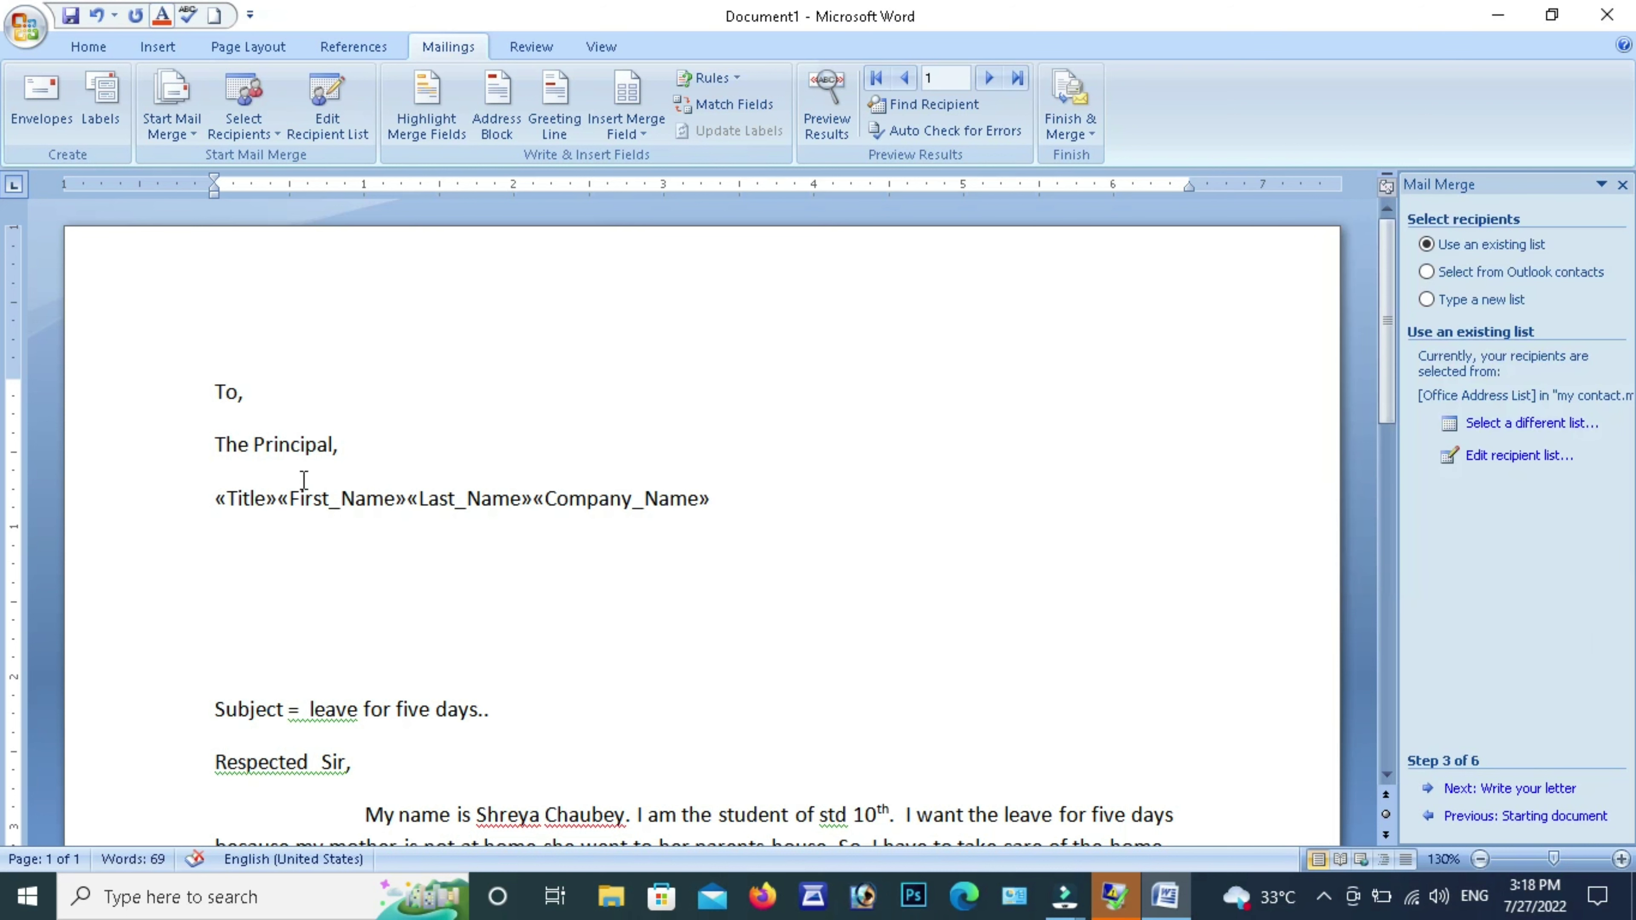
Put spaces between «Title», «First_Name» and «Last_Name», and move «Company_Name» to the next line
{"action": "left_click", "coordinate": [279, 500]}
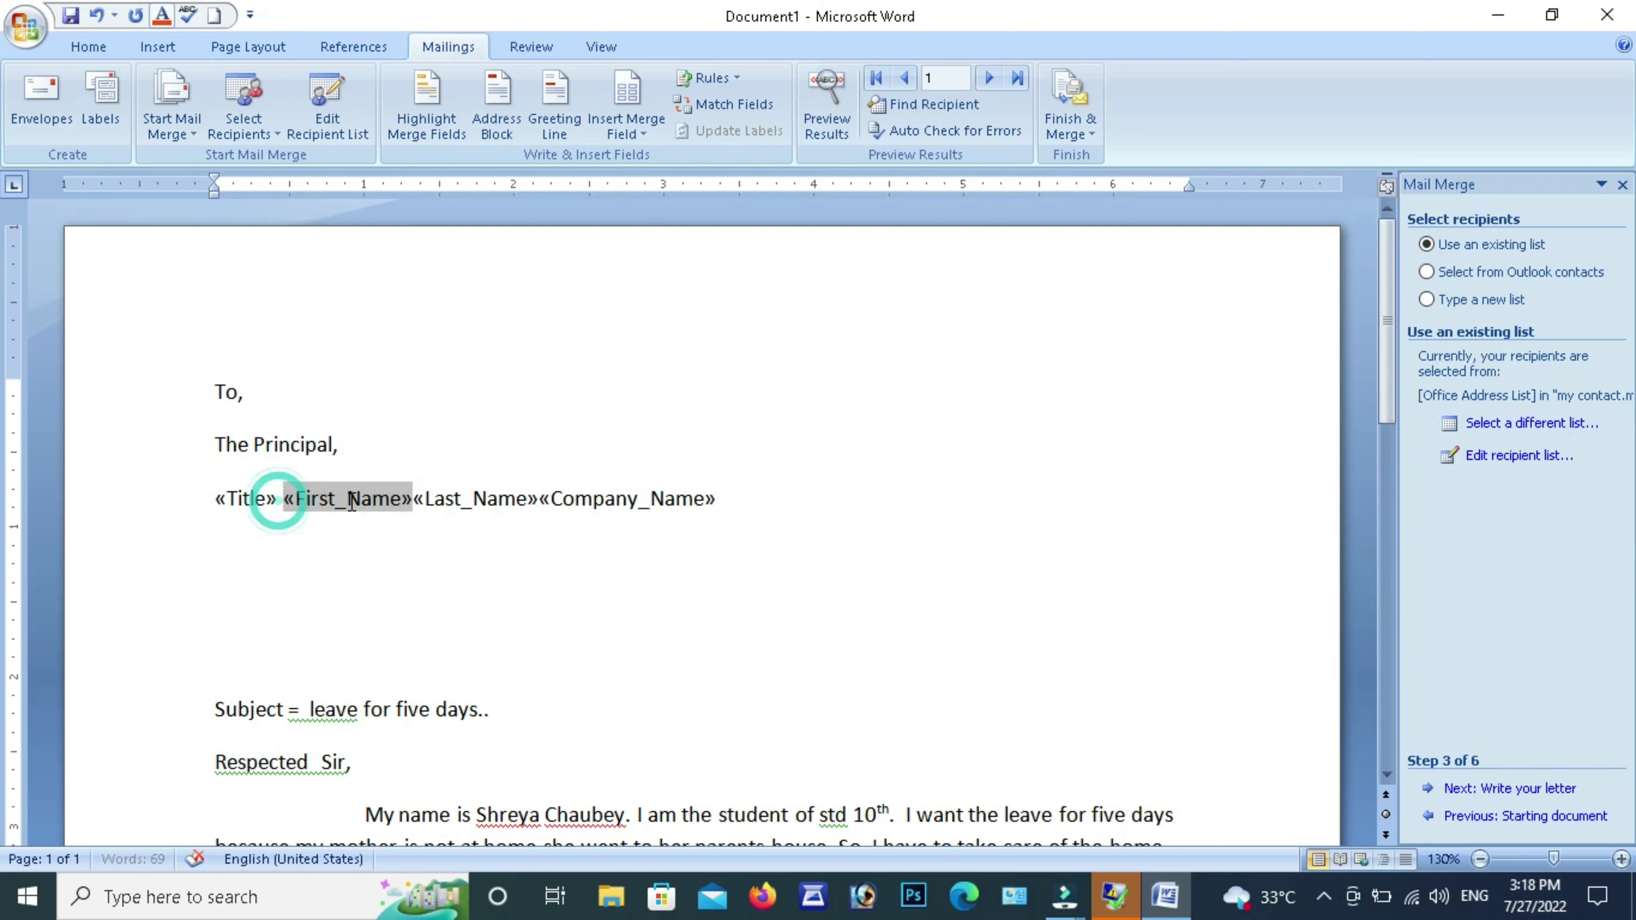
{"action": "left_click", "coordinate": [410, 500]}
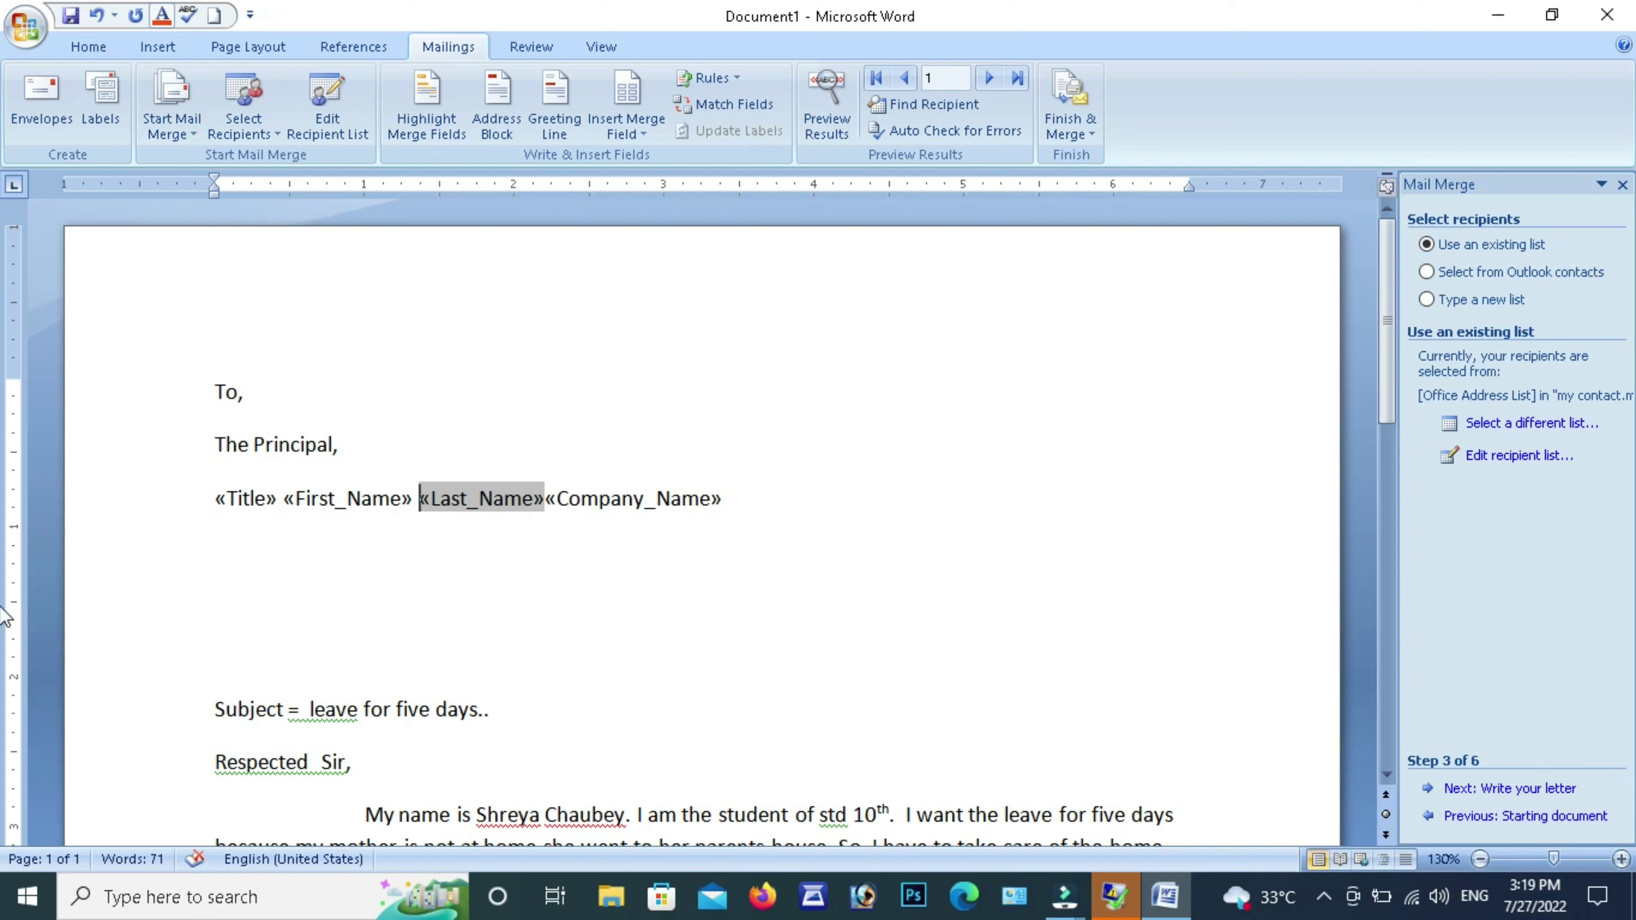
{"action": "left_click", "coordinate": [550, 497]}
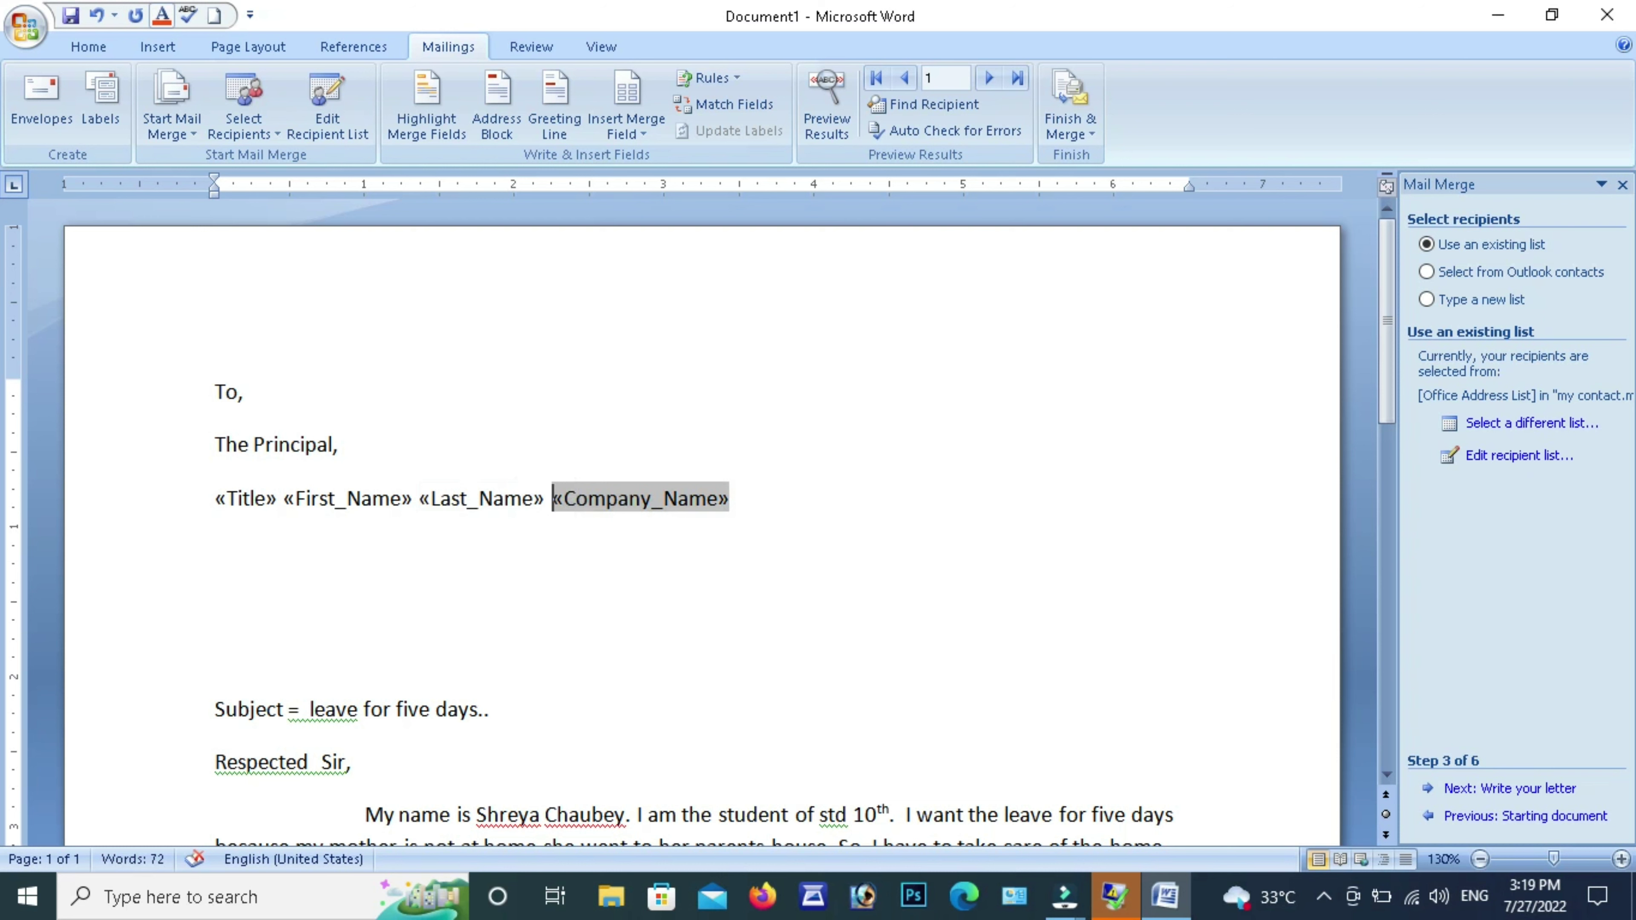
{"action": "key", "text": "Return"}
{"action": "scroll", "coordinate": [462, 583], "scroll_direction": "down", "scroll_amount": 3}
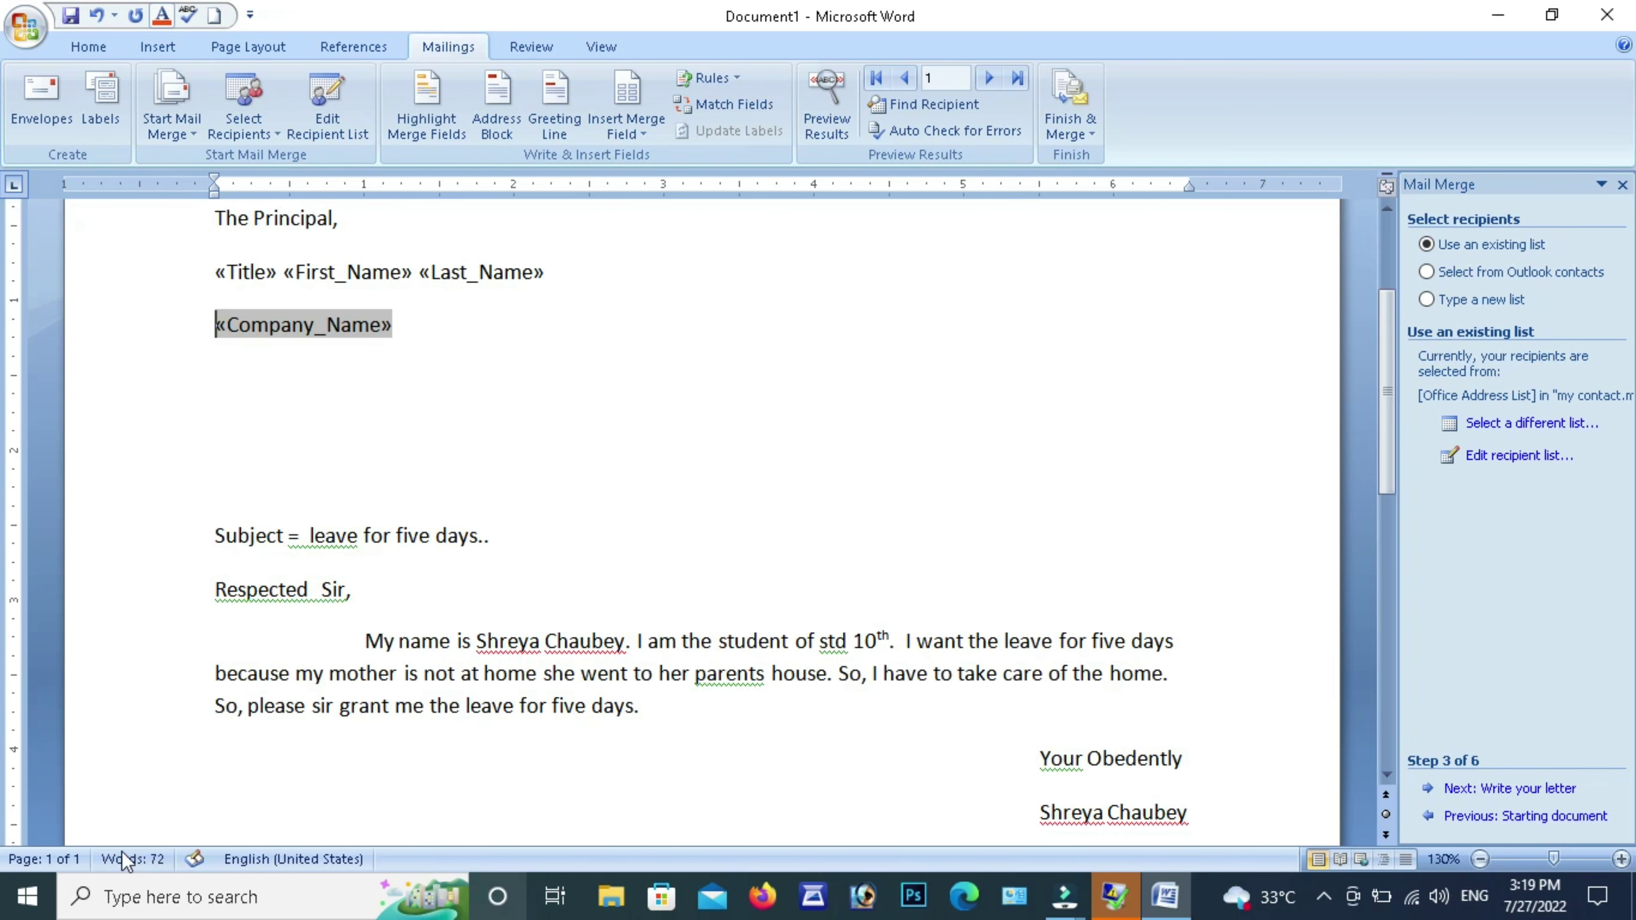
{"action": "scroll", "coordinate": [391, 629], "scroll_direction": "up", "scroll_amount": 3}
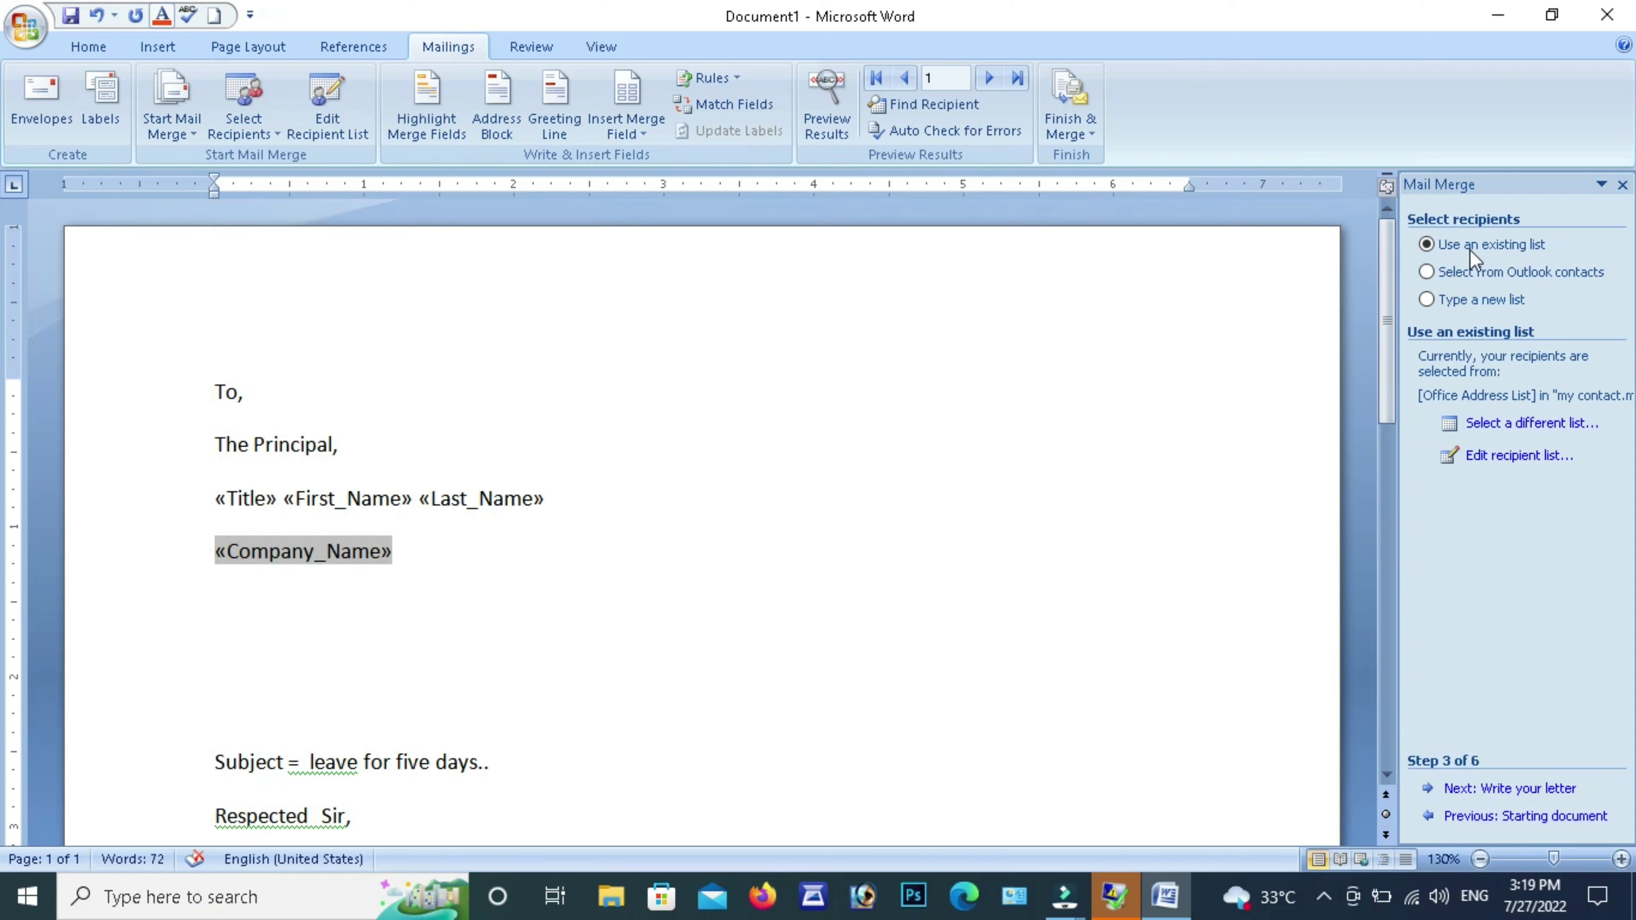
Merge all records into a new document of individual letters via Edit Individual Documents
{"action": "left_click", "coordinate": [1059, 135]}
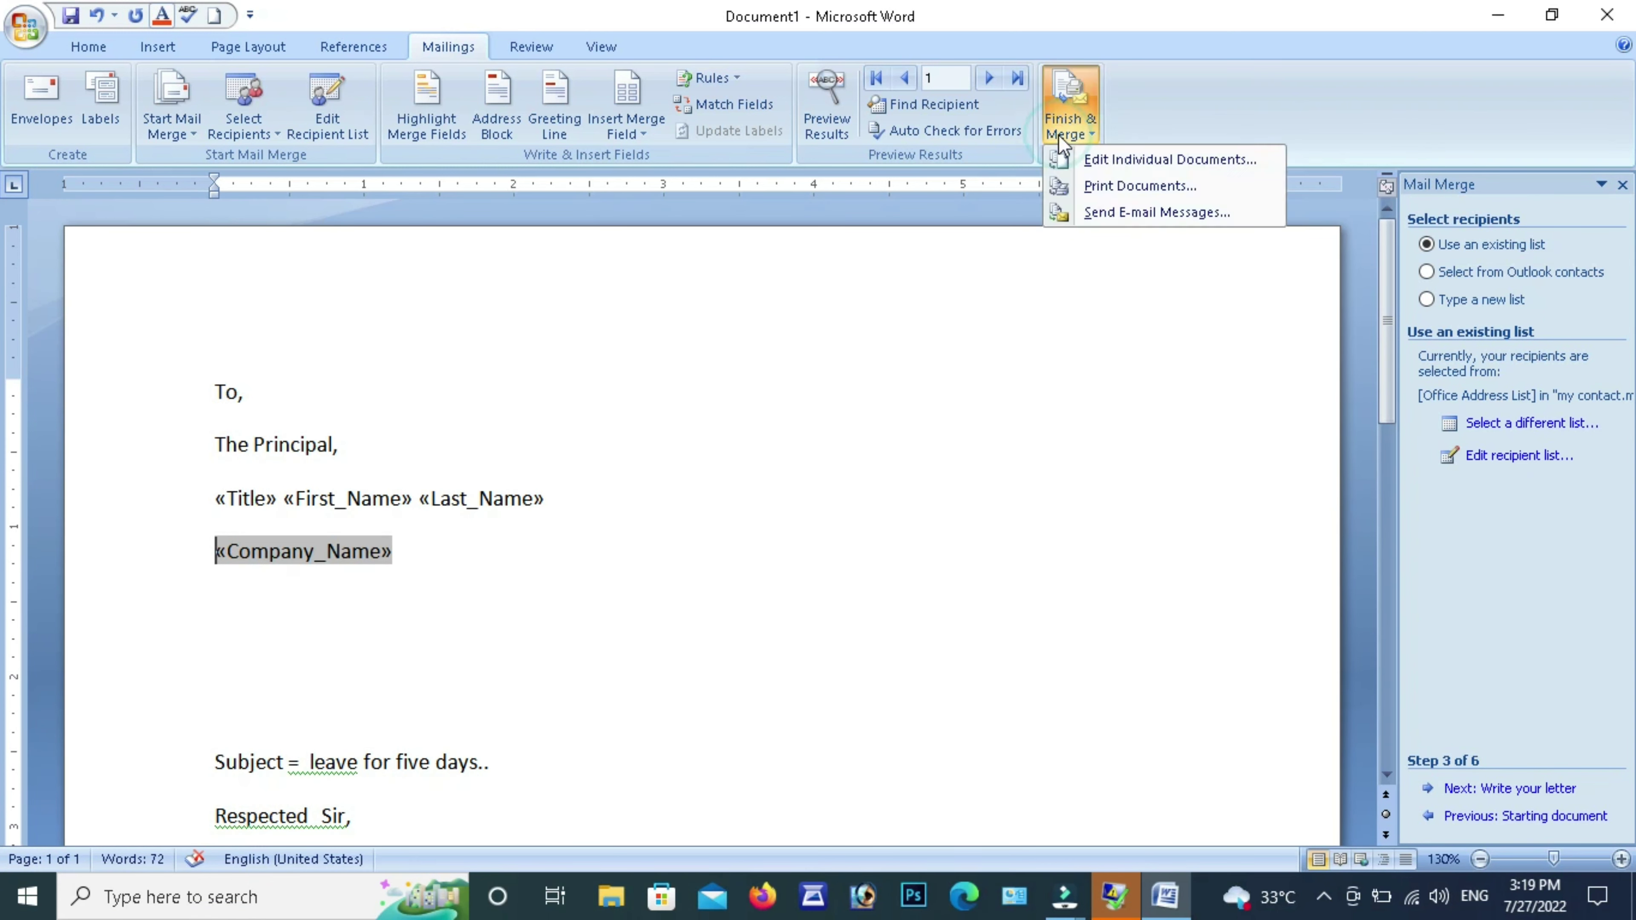
{"action": "left_click", "coordinate": [1059, 135]}
{"action": "left_click", "coordinate": [1059, 134]}
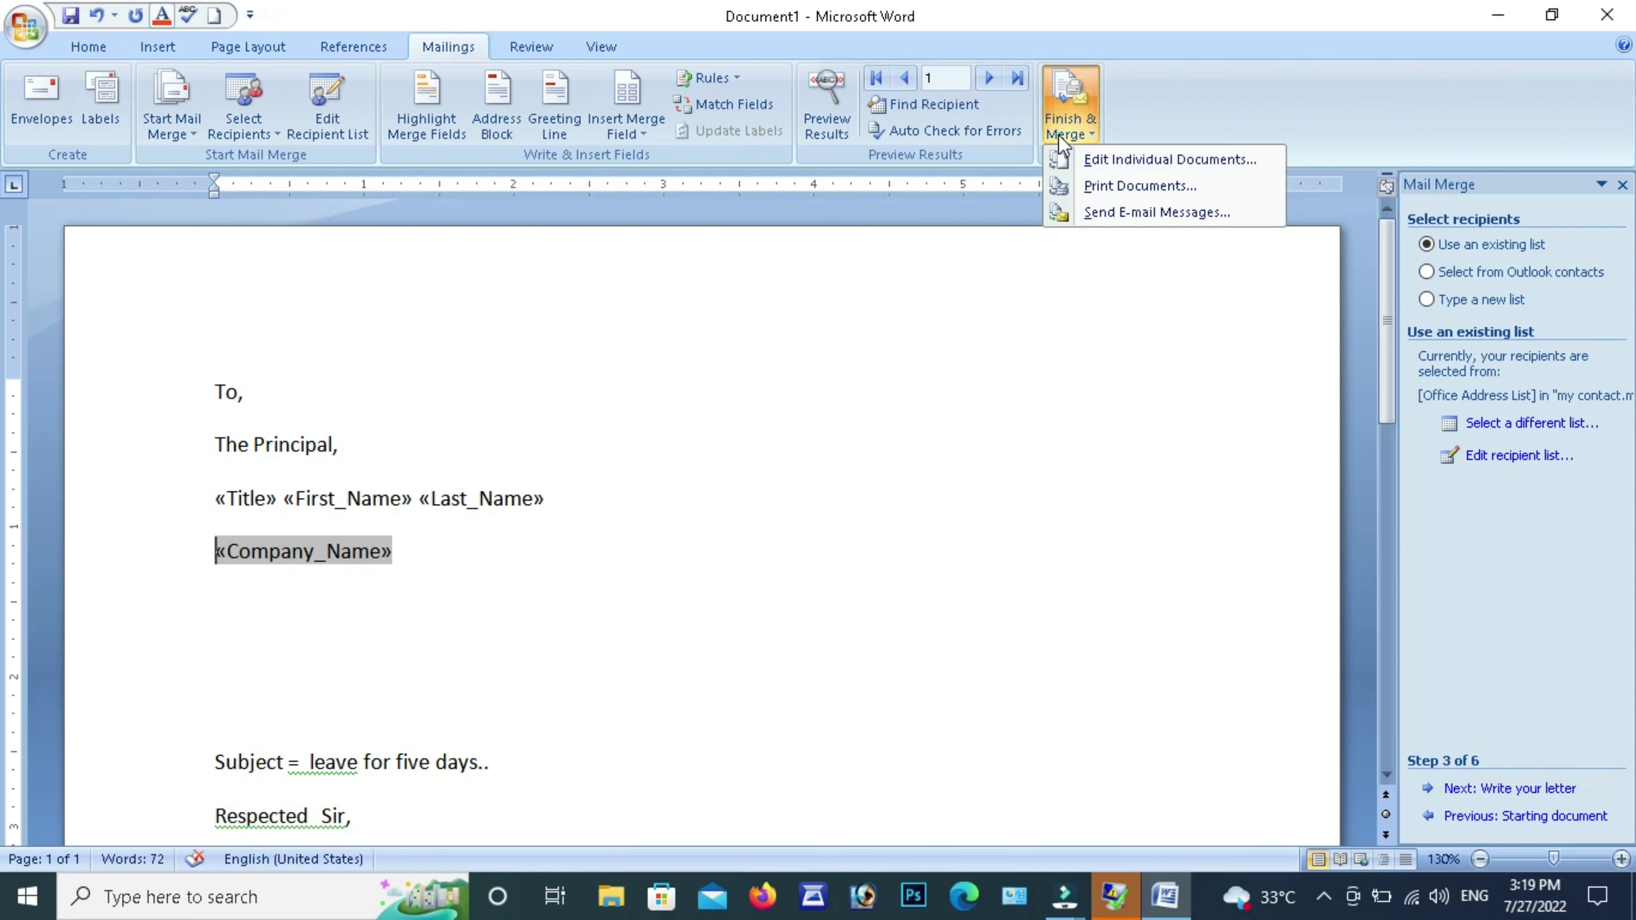
{"action": "left_click", "coordinate": [1092, 162]}
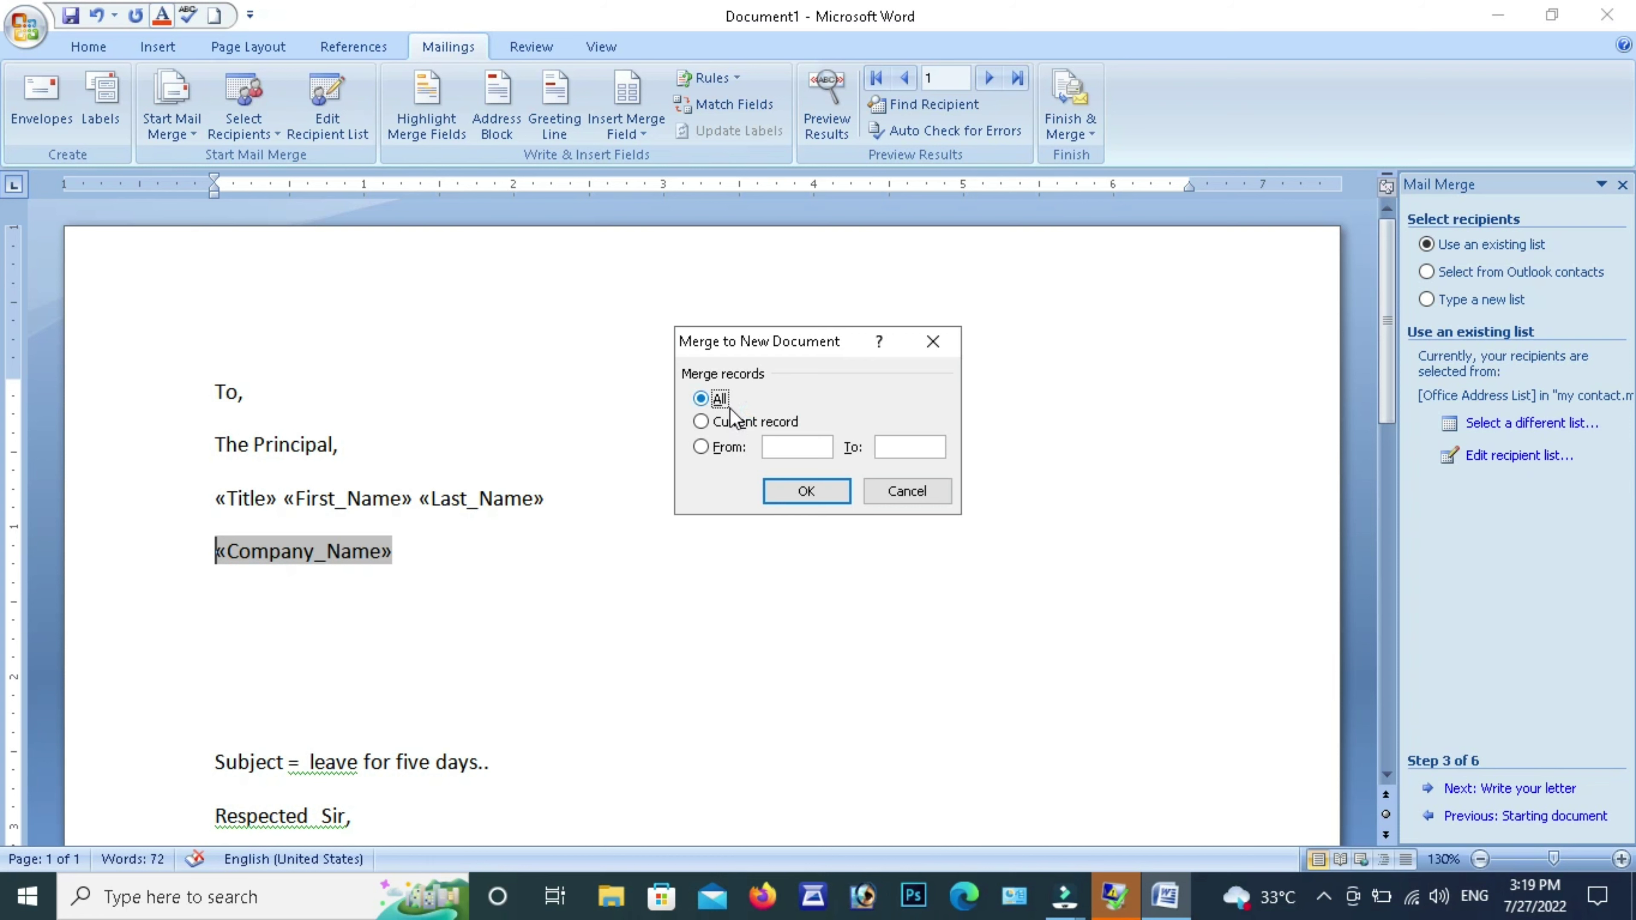
{"action": "left_click", "coordinate": [801, 491]}
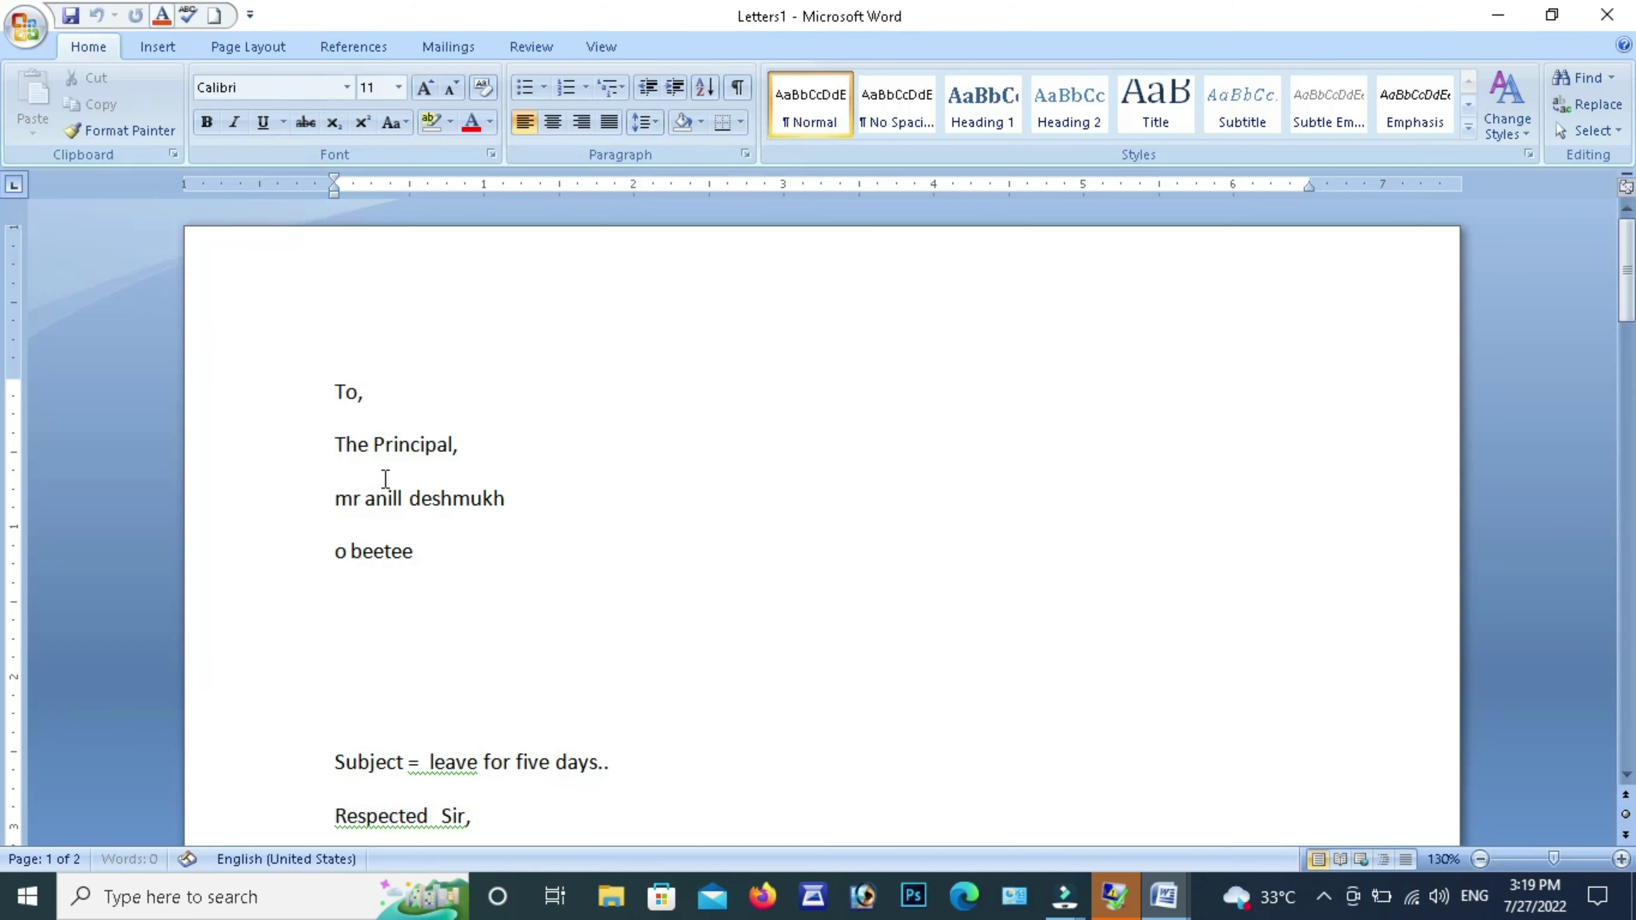
Scroll through both pages of Letters1 to review each recipient's leave letter
{"action": "scroll", "coordinate": [599, 458], "scroll_direction": "down", "scroll_amount": 2}
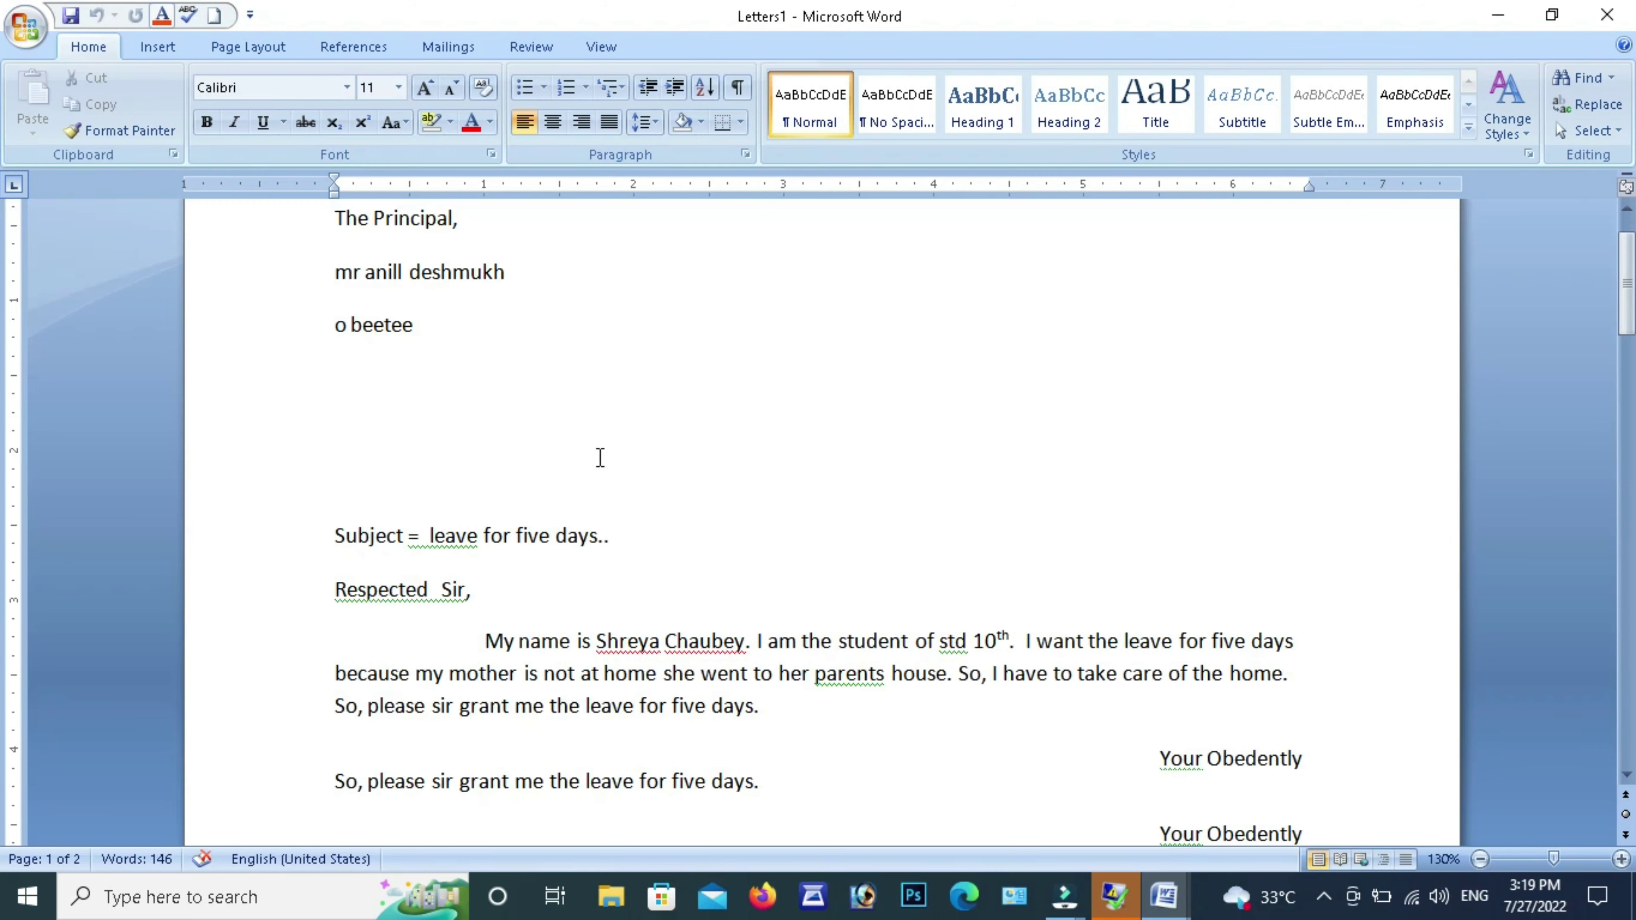
{"action": "scroll", "coordinate": [600, 457], "scroll_direction": "down", "scroll_amount": 14}
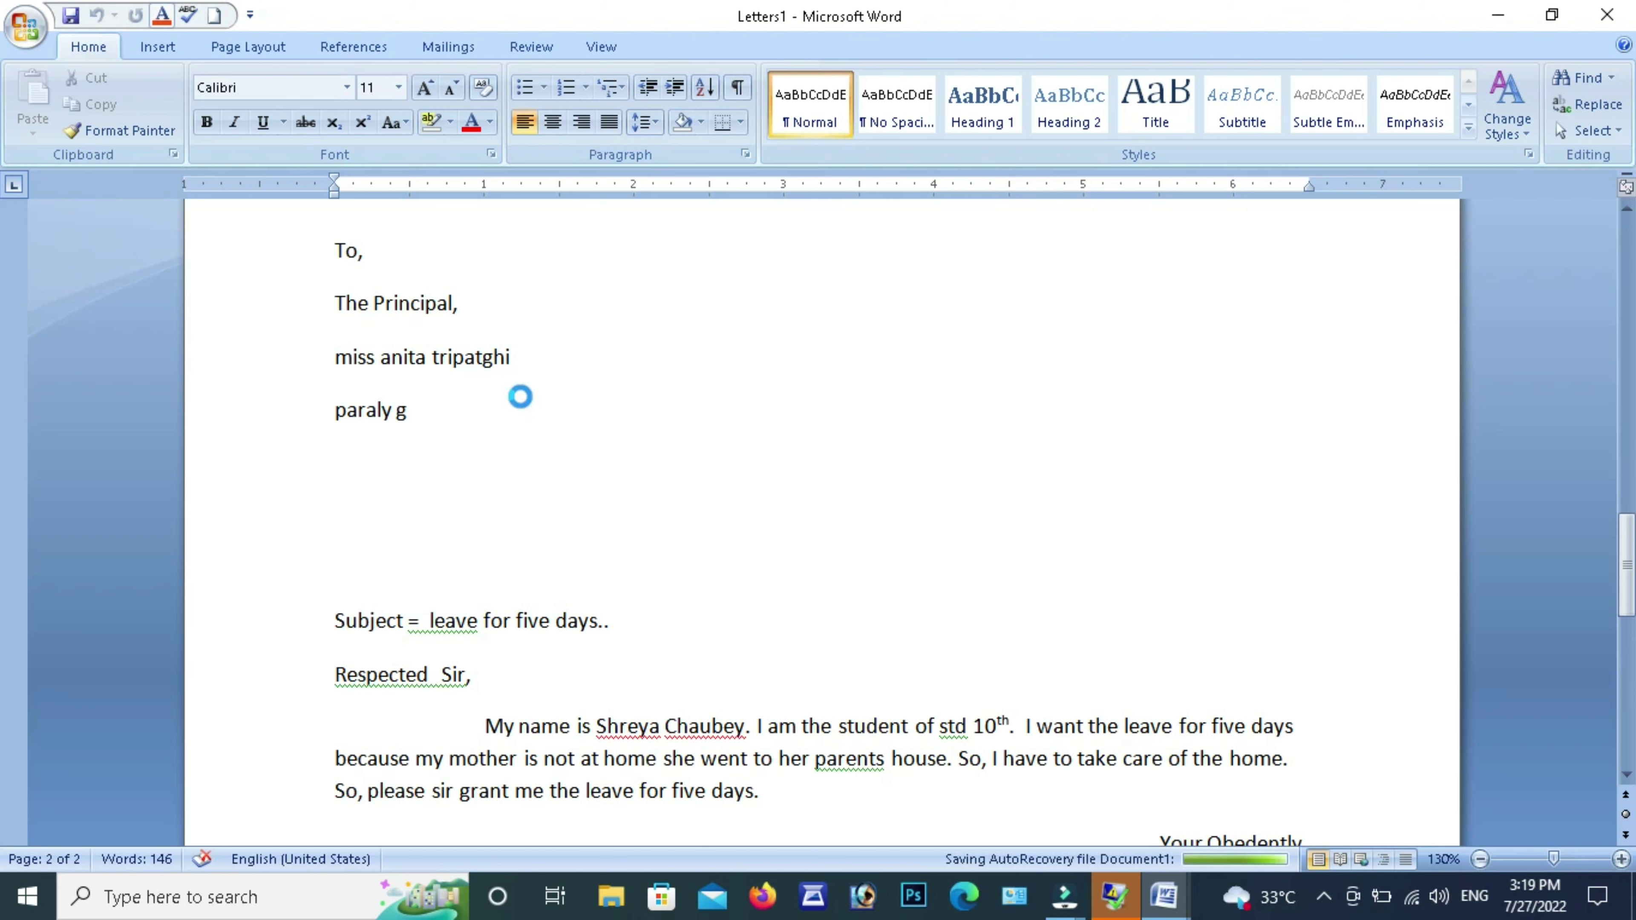
{"action": "scroll", "coordinate": [652, 461], "scroll_direction": "down", "scroll_amount": 8}
{"action": "scroll", "coordinate": [653, 461], "scroll_direction": "up", "scroll_amount": 20}
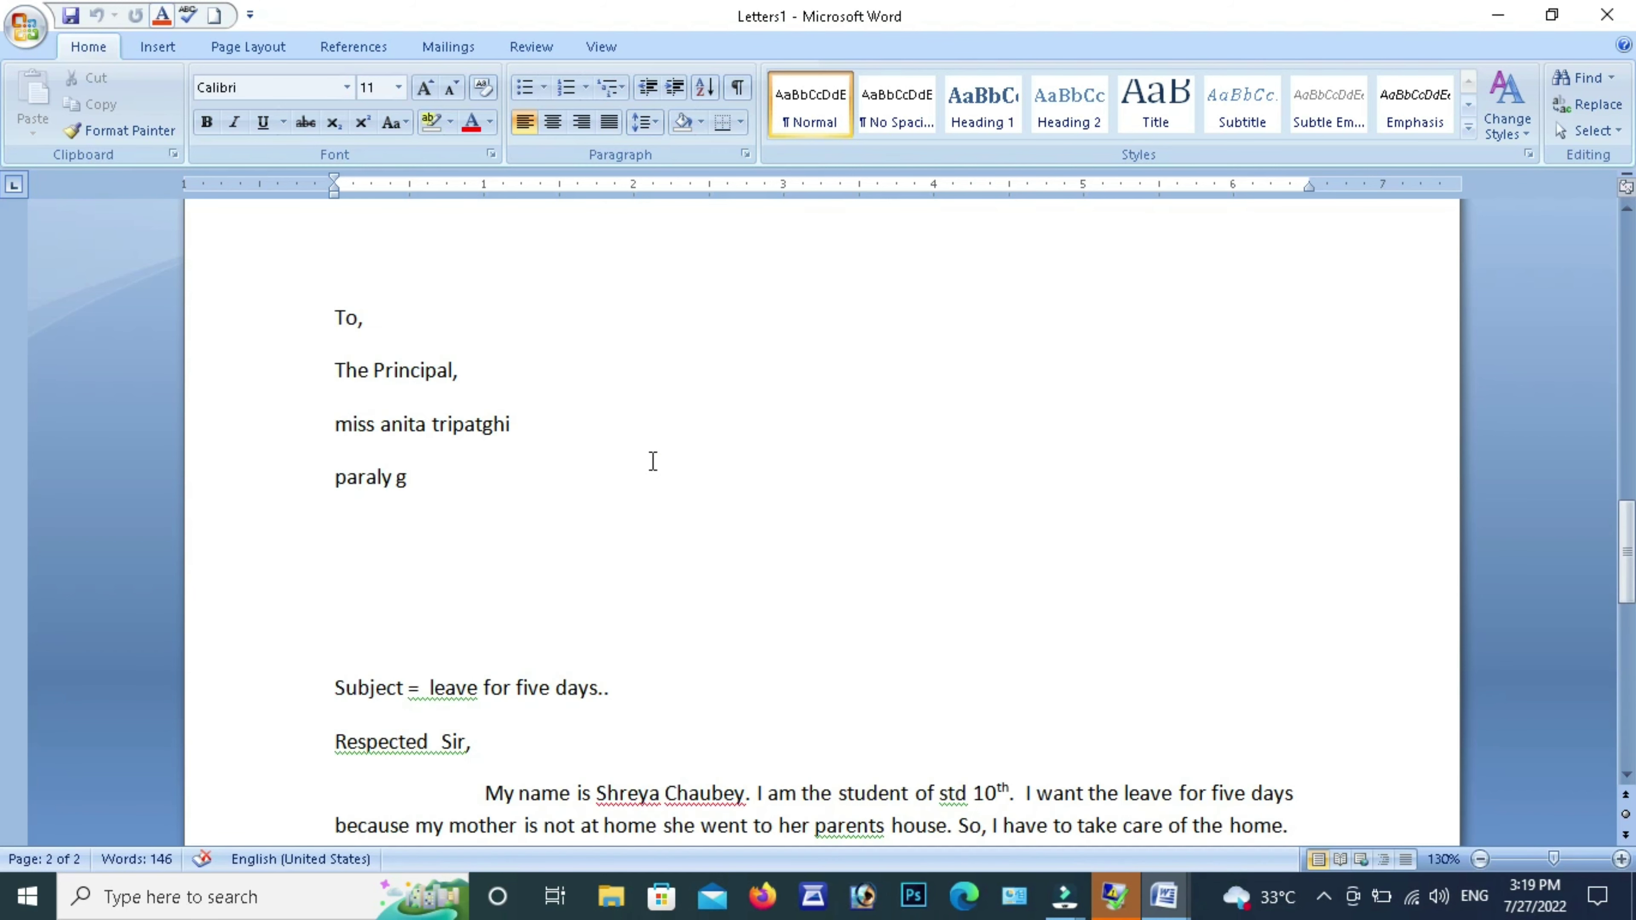
{"action": "scroll", "coordinate": [652, 462], "scroll_direction": "up", "scroll_amount": 3}
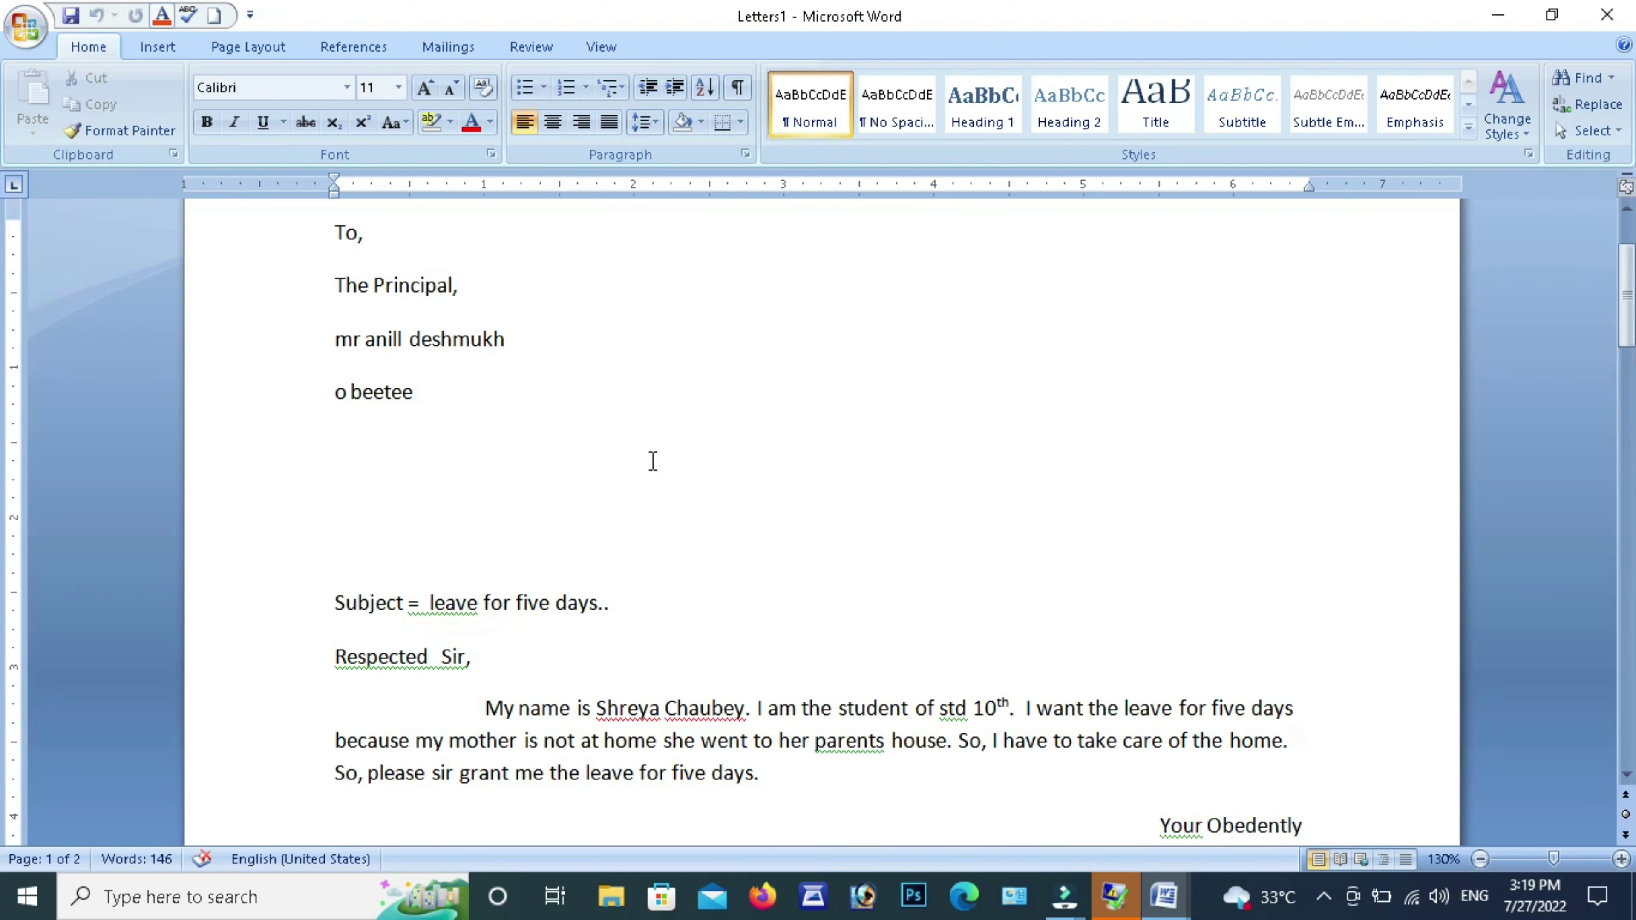